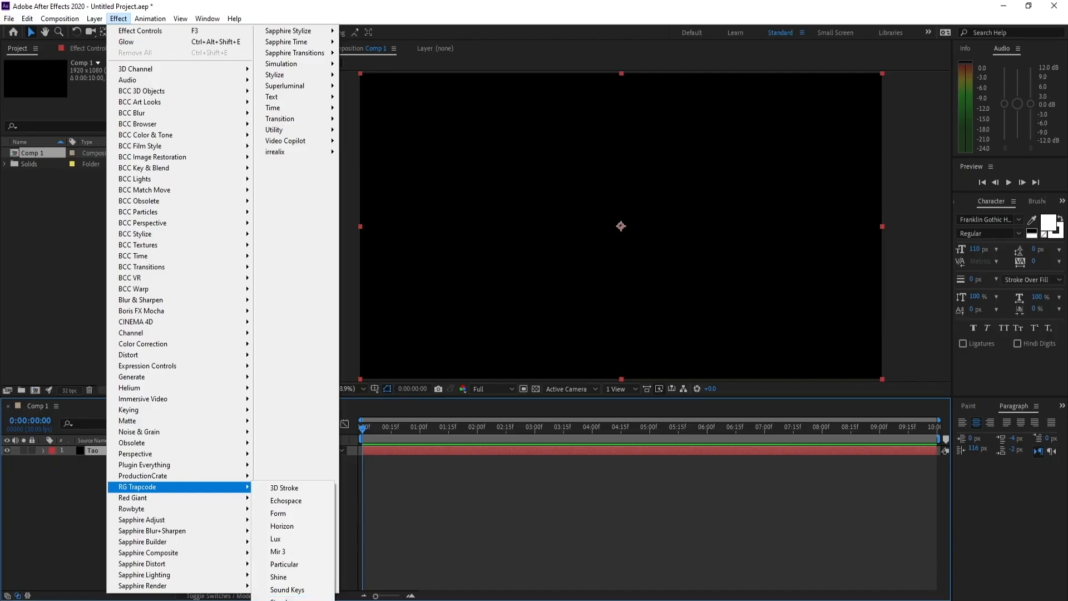
Apply the Trapcode Tao effect to the Tao layer and set its Path Generator size to 0.
left_click(281, 598)
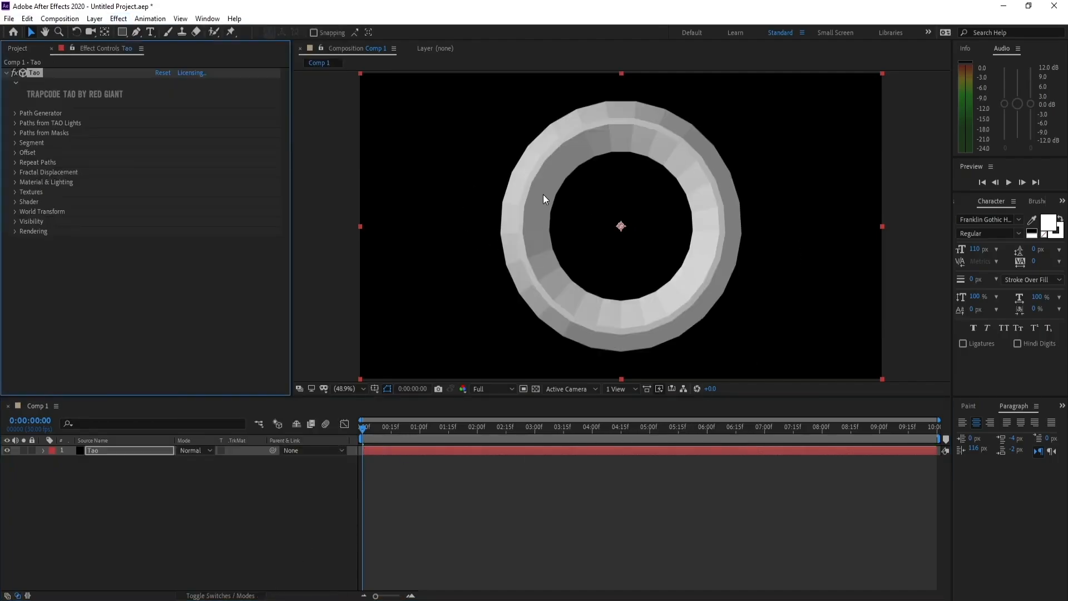
left_click(15, 113)
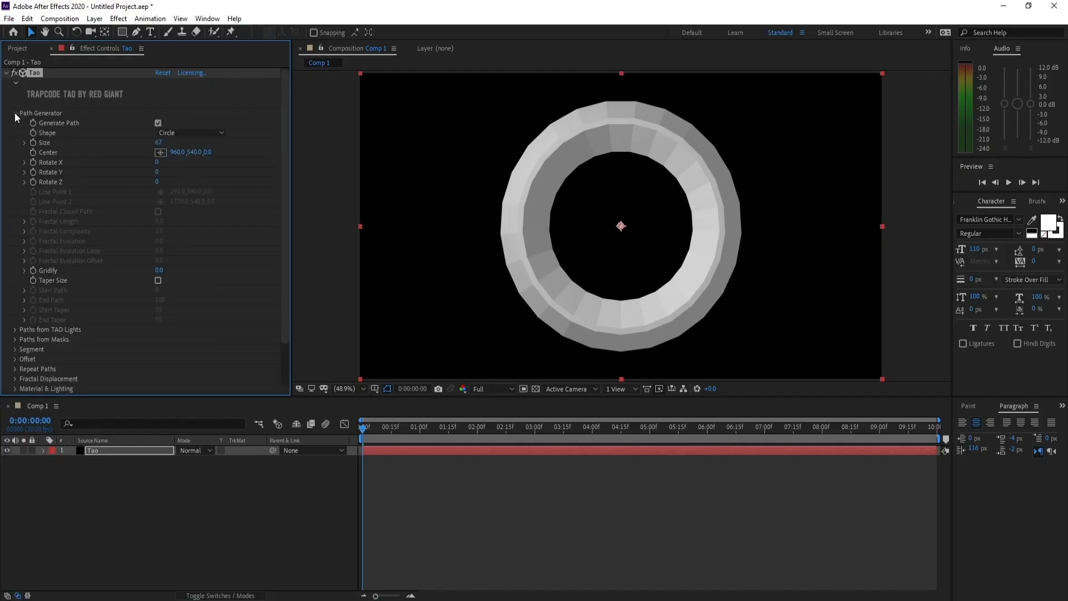
left_click(159, 143)
type("0")
left_click(13, 118)
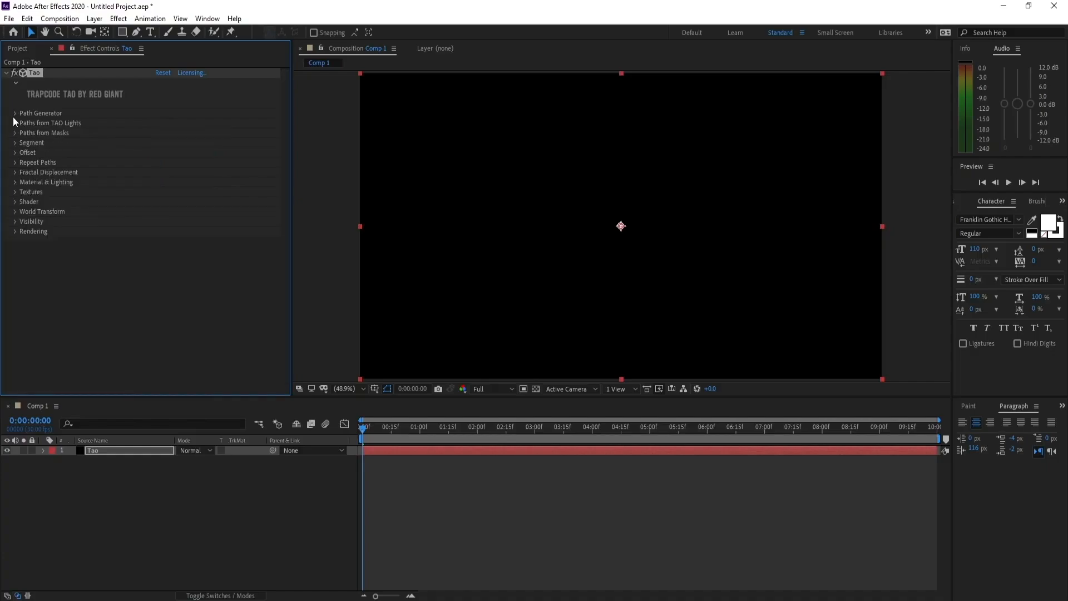
Set Tao's segment mode to Repeat Sphere with 1 segment and 200 sides.
left_click(15, 147)
left_click(181, 150)
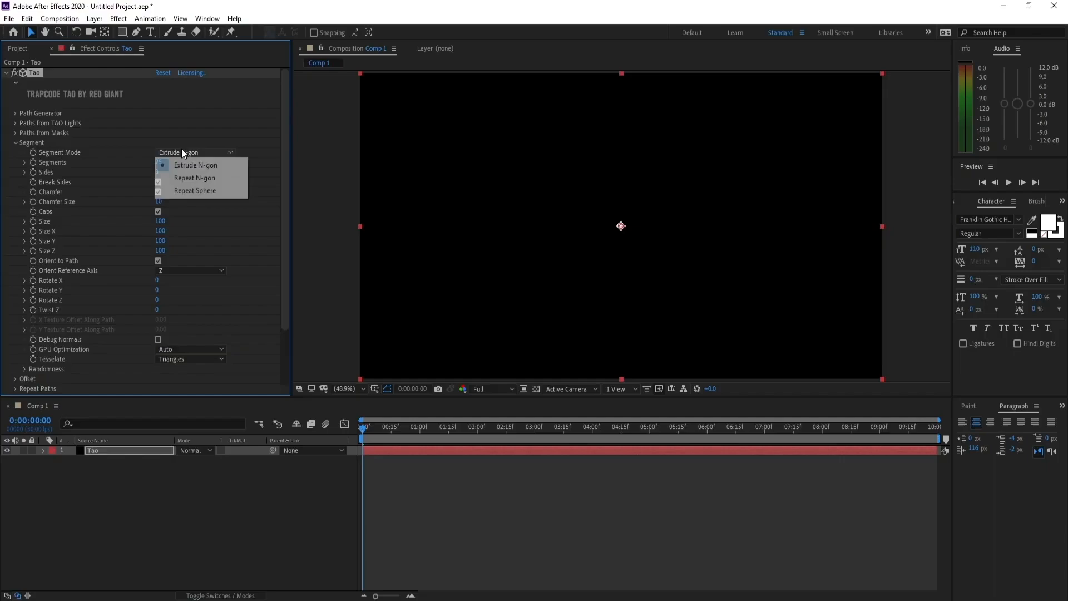
left_click(194, 190)
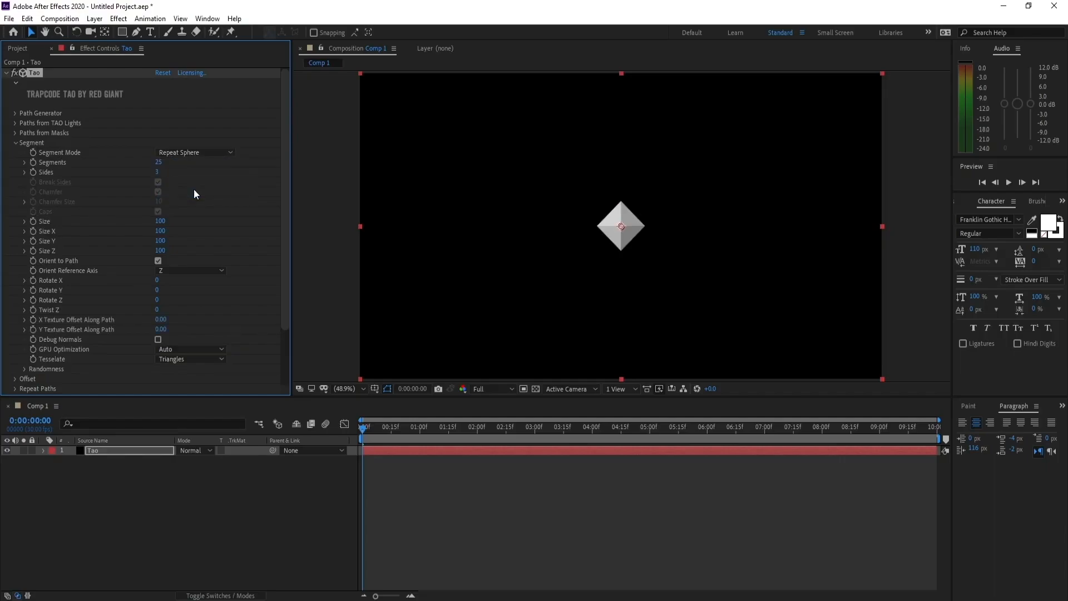
left_click(158, 163)
type("1")
key("Return")
left_click(156, 172)
type("200")
key("Return")
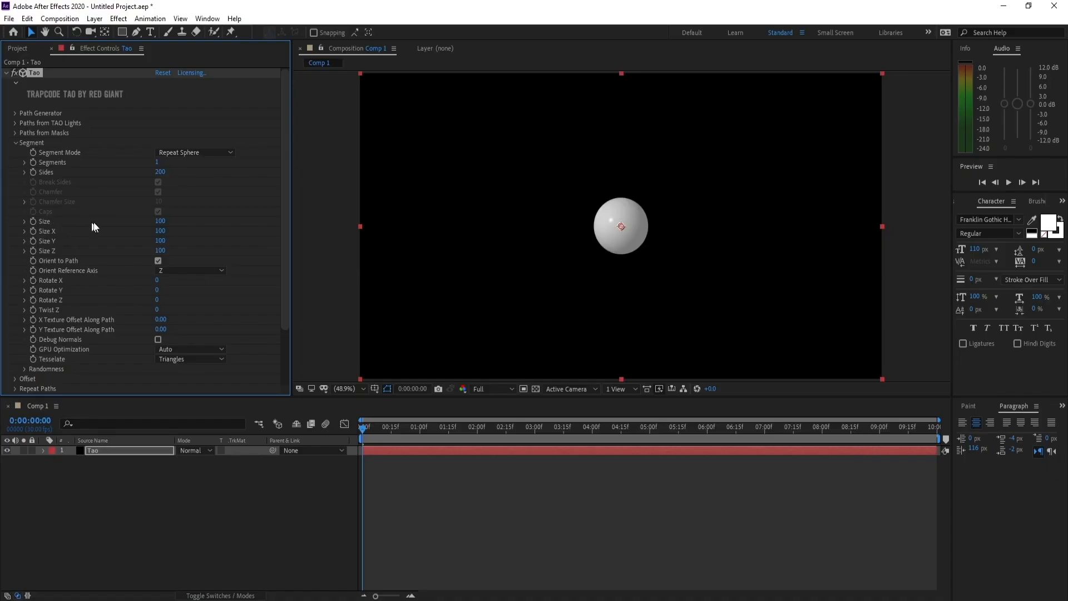
Set the sphere segment's Size to 400 and Rotate X to -90.
left_click(160, 222)
type("400")
key("Return")
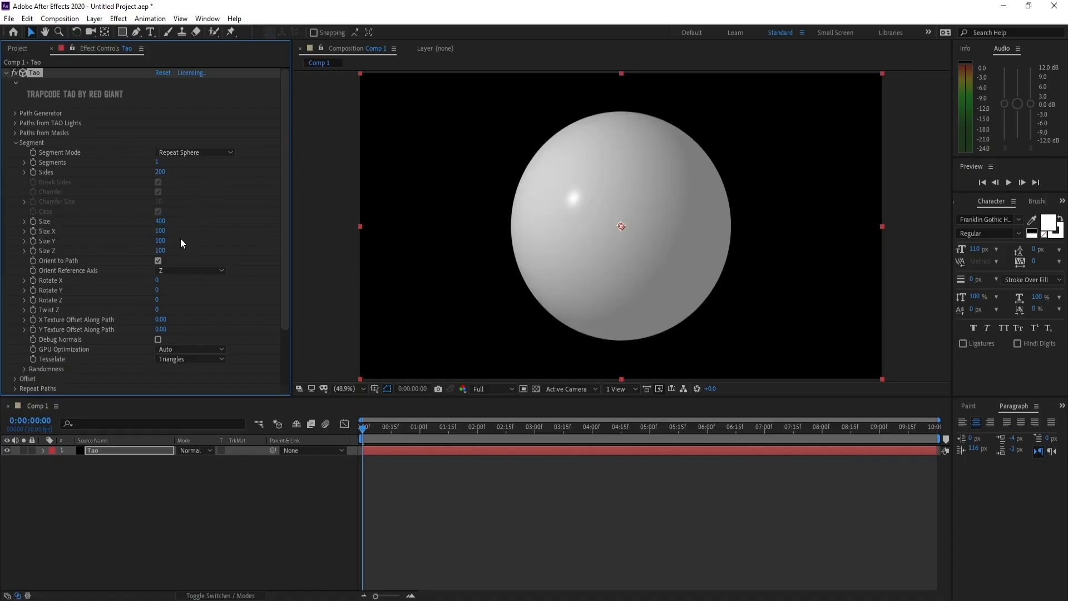
scroll(181, 238, "down", 1)
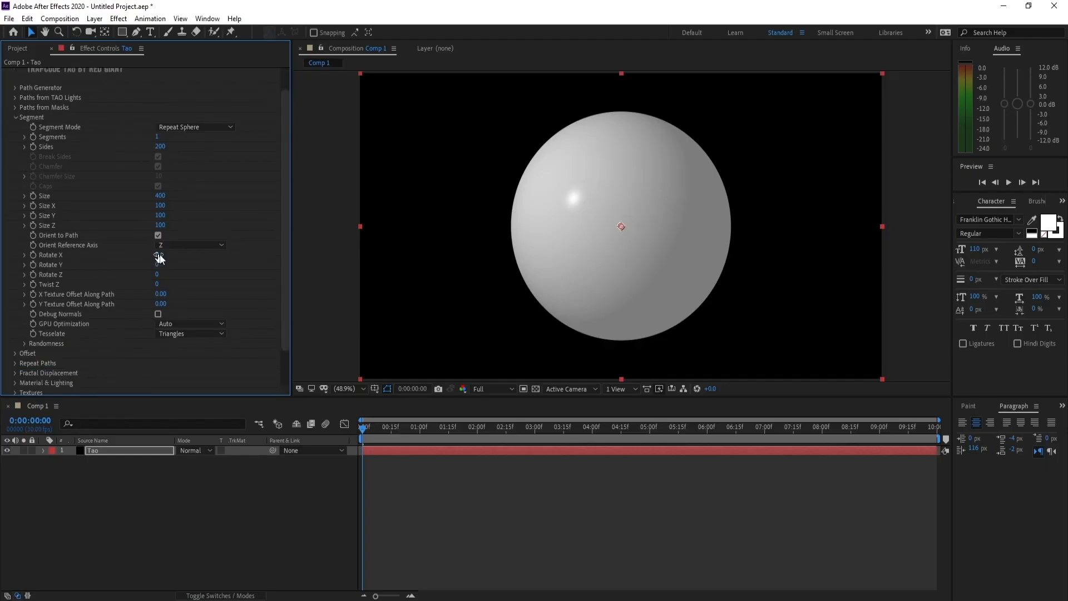
left_click(158, 255)
type("-90")
left_click(198, 259)
left_click_drag(365, 429, 314, 435)
left_click_drag(412, 435, 302, 435)
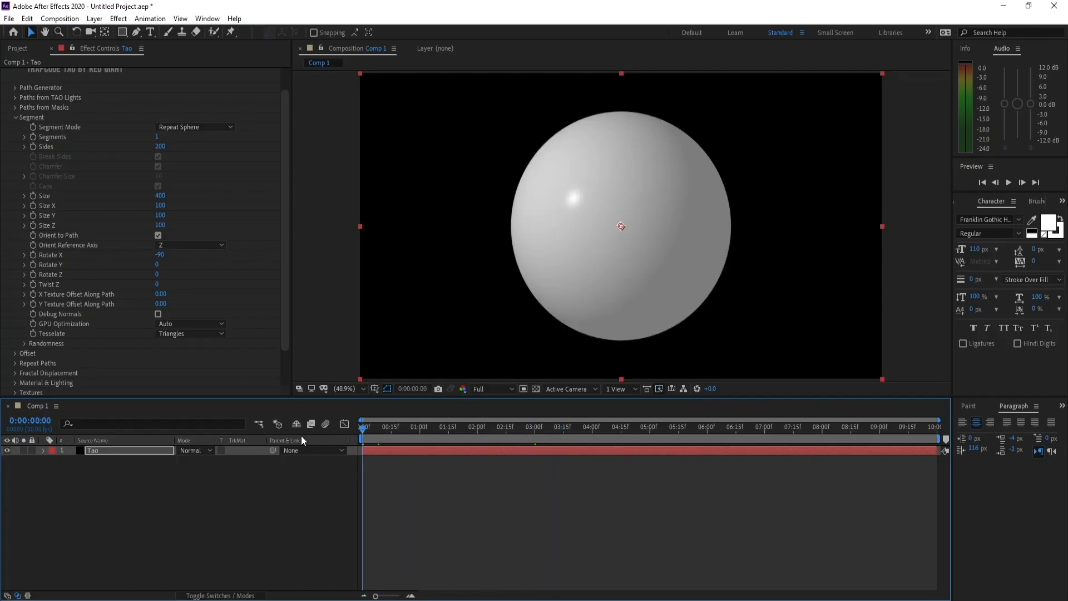
left_click(14, 118)
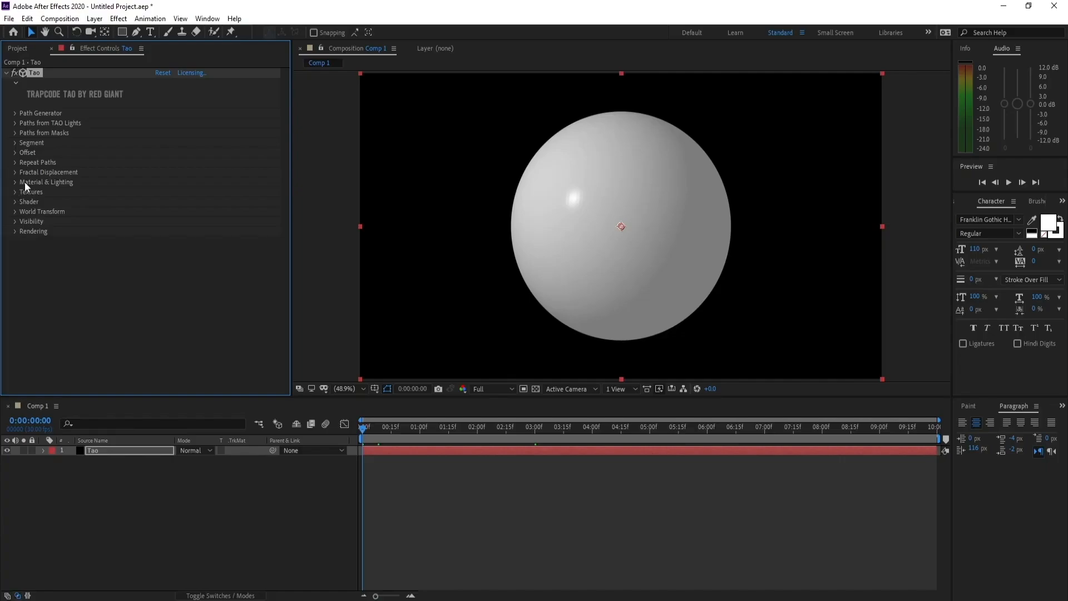
Displace the sphere with Fractal Displacement, using amplitude 90, frequency 300 and evolution 85.
left_click(15, 172)
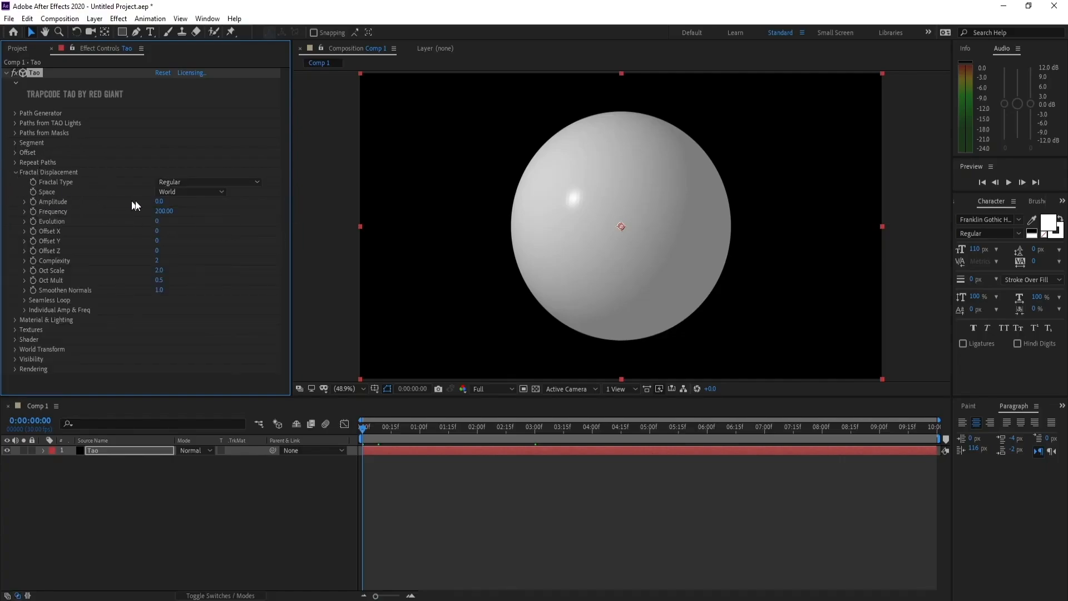
left_click(161, 201)
key("Return")
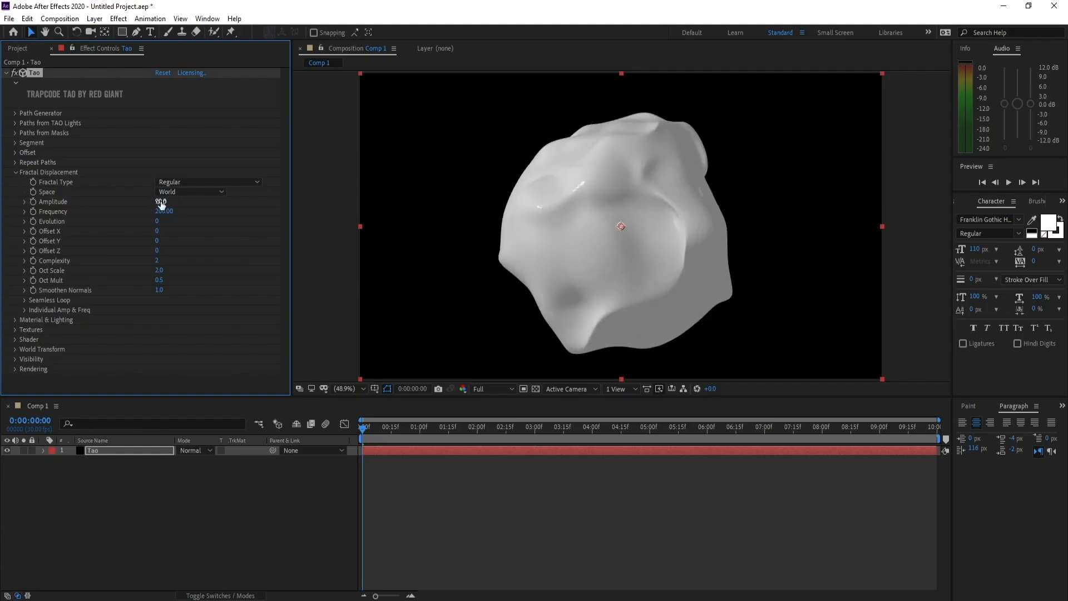
left_click(161, 213)
type("30")
left_click(158, 222)
type("85")
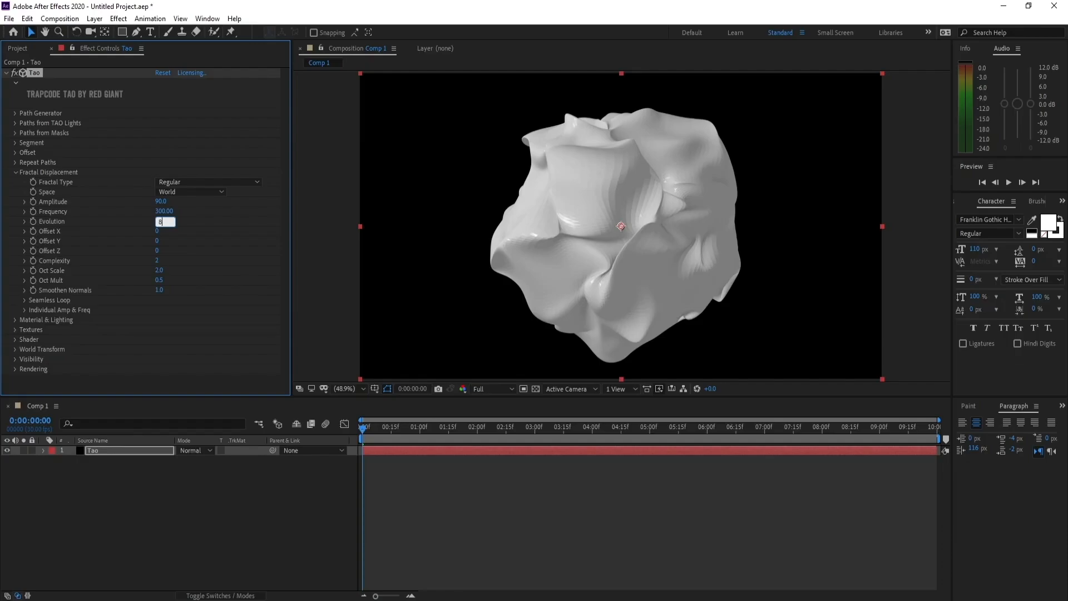
key("Return")
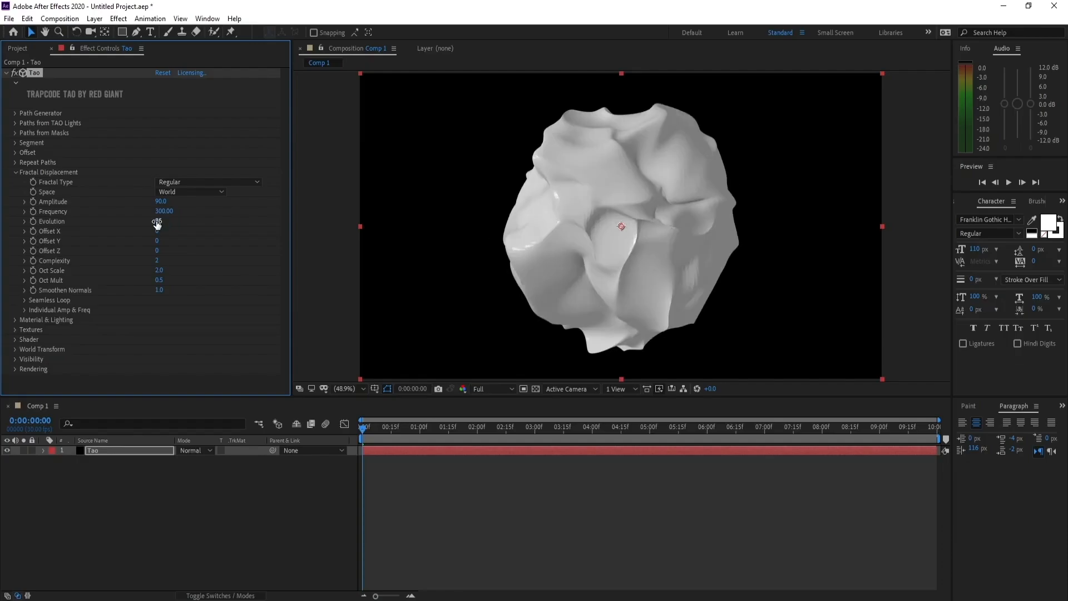
Keyframe the fractal Offset X from 0 at the first frame to 800 at the last frame, 0:00:09:29.
mouse_move(360, 426)
left_mouse_down()
mouse_move(382, 427)
mouse_move(346, 427)
left_mouse_up()
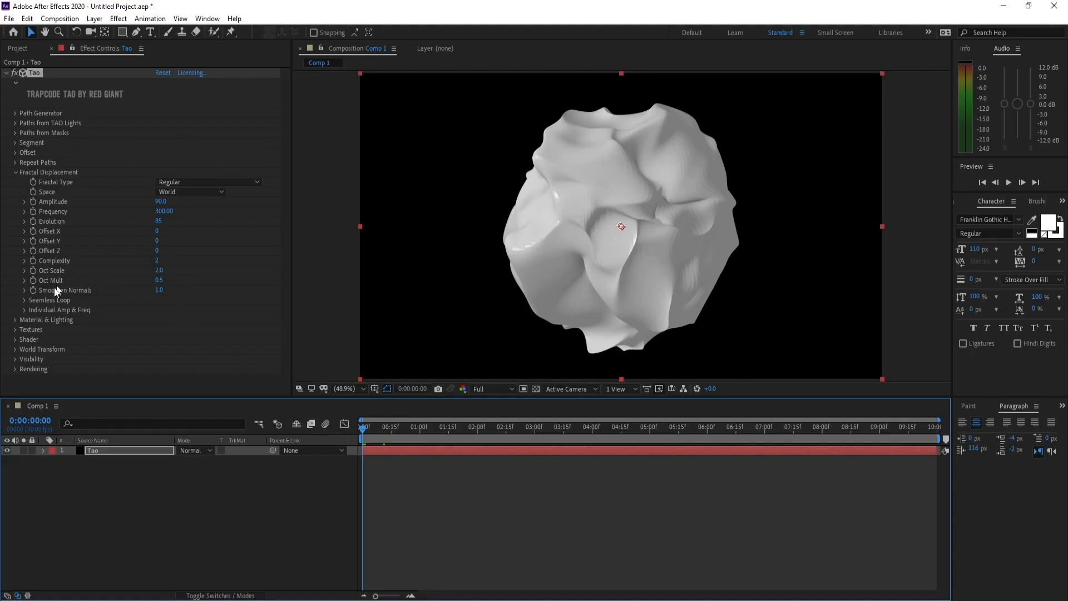
left_click(33, 233)
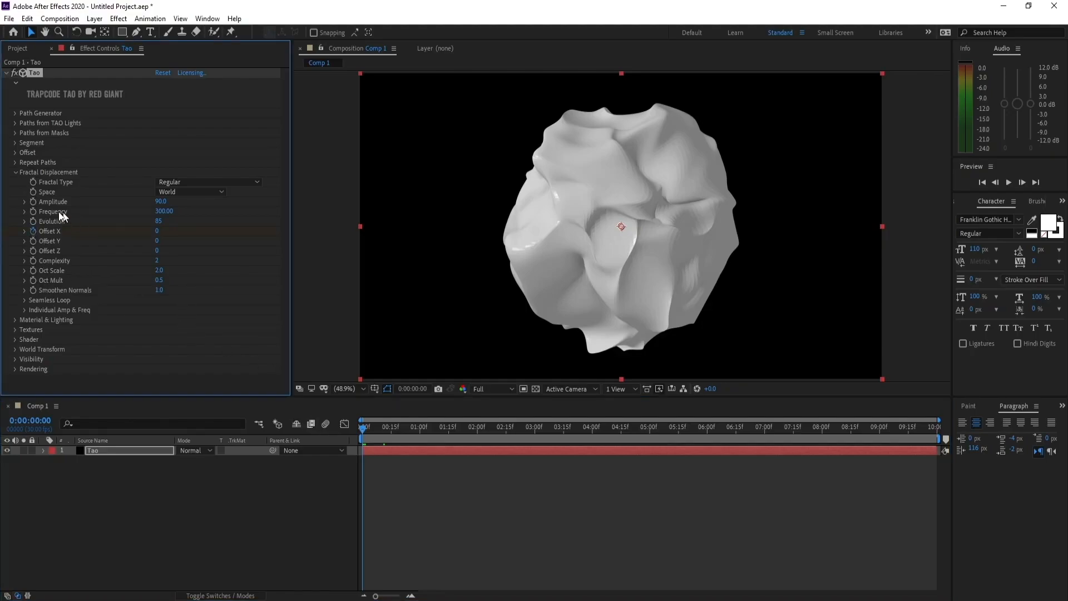
left_click_drag(428, 435, 1051, 435)
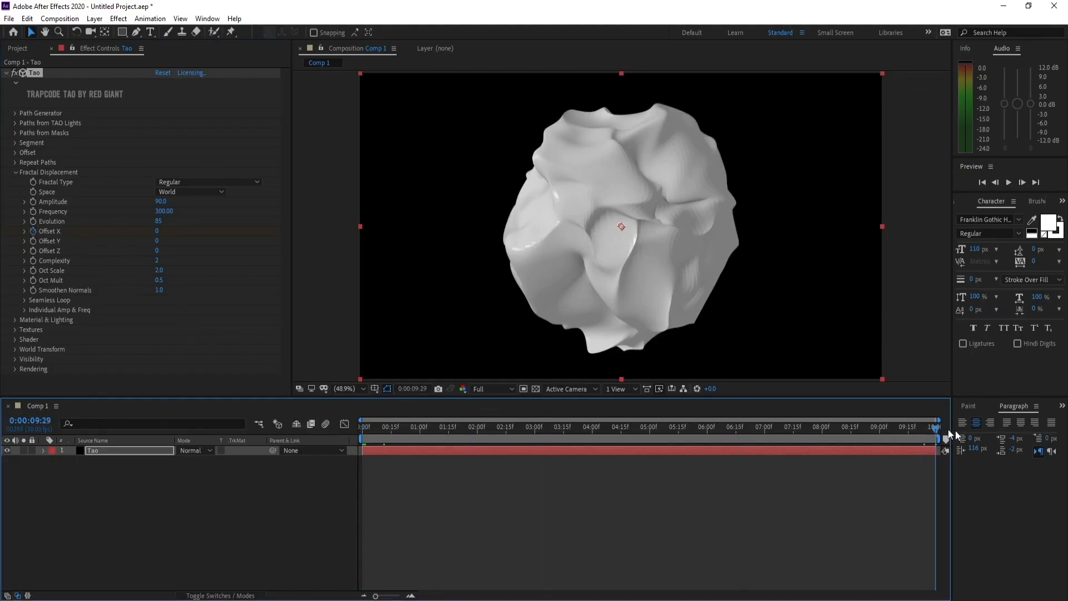
left_click(159, 231)
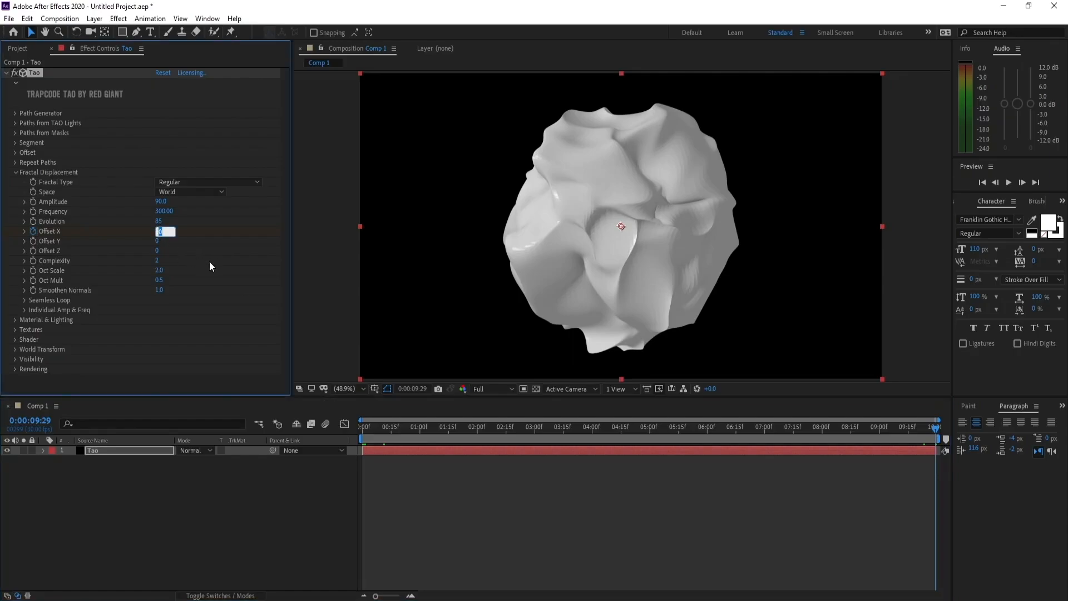
type("9")
left_click_drag(162, 232, 154, 234)
type("800")
key("Return")
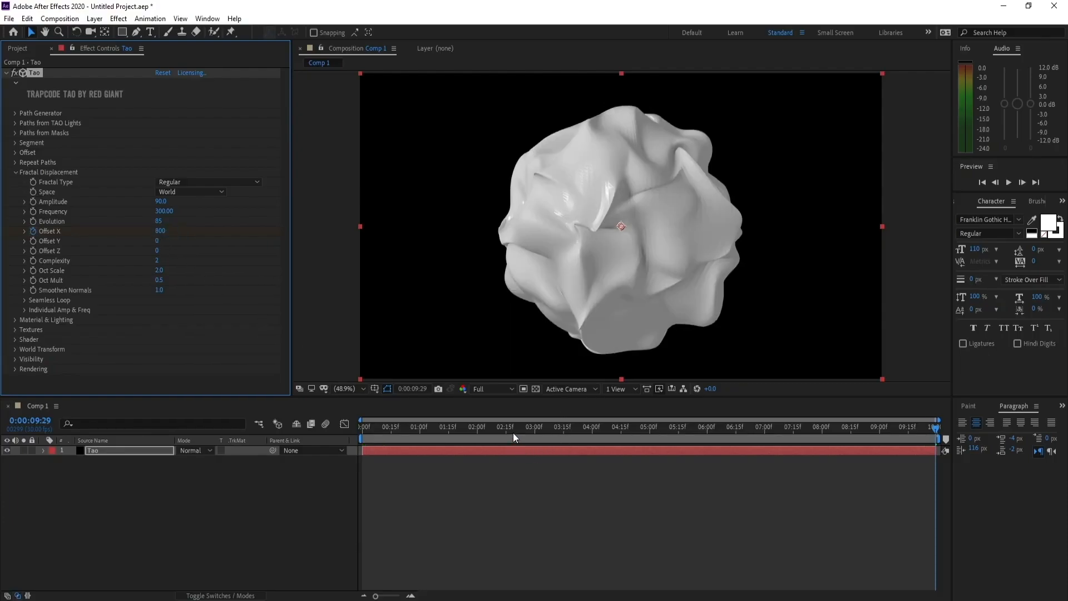
Play back the displacement animation from about half a second in, and stop it near two seconds.
left_click(395, 435)
key("space")
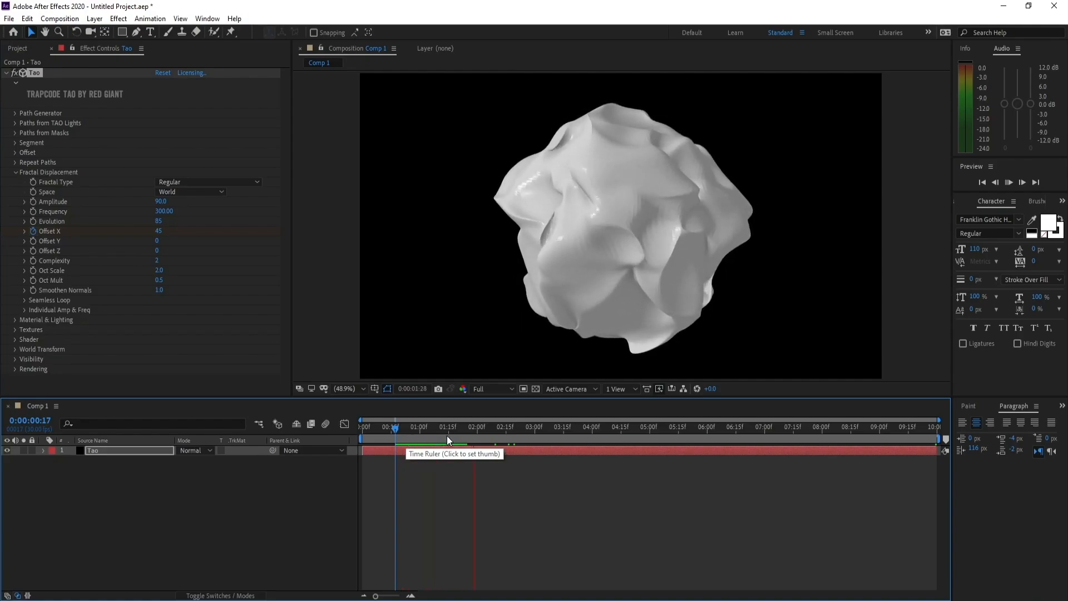
key("space")
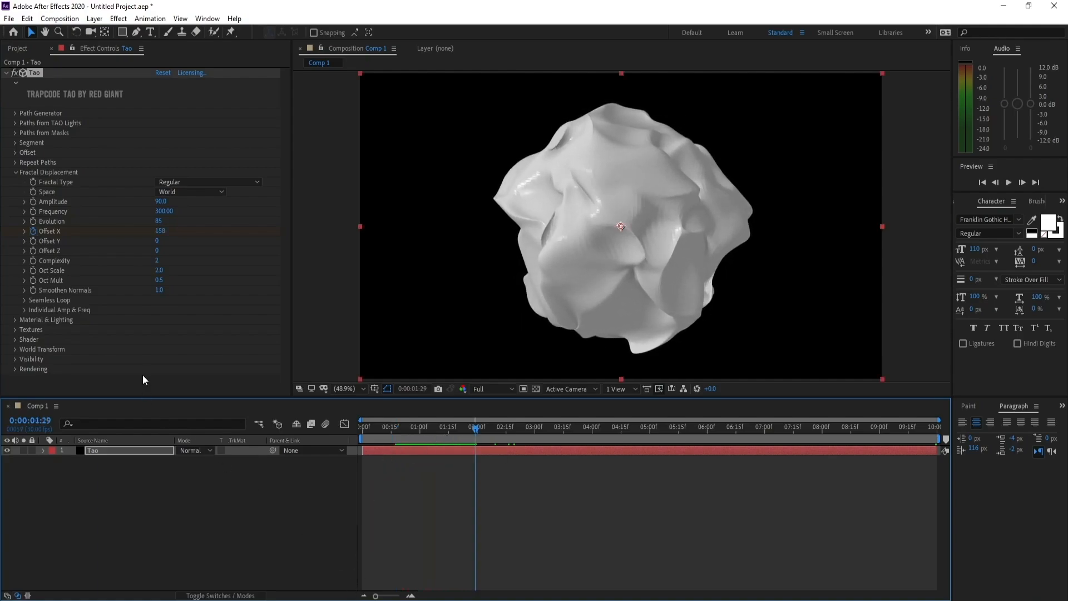
Set Loop X to 800 in the fractal displacement's Seamless Loop settings.
left_click(25, 300)
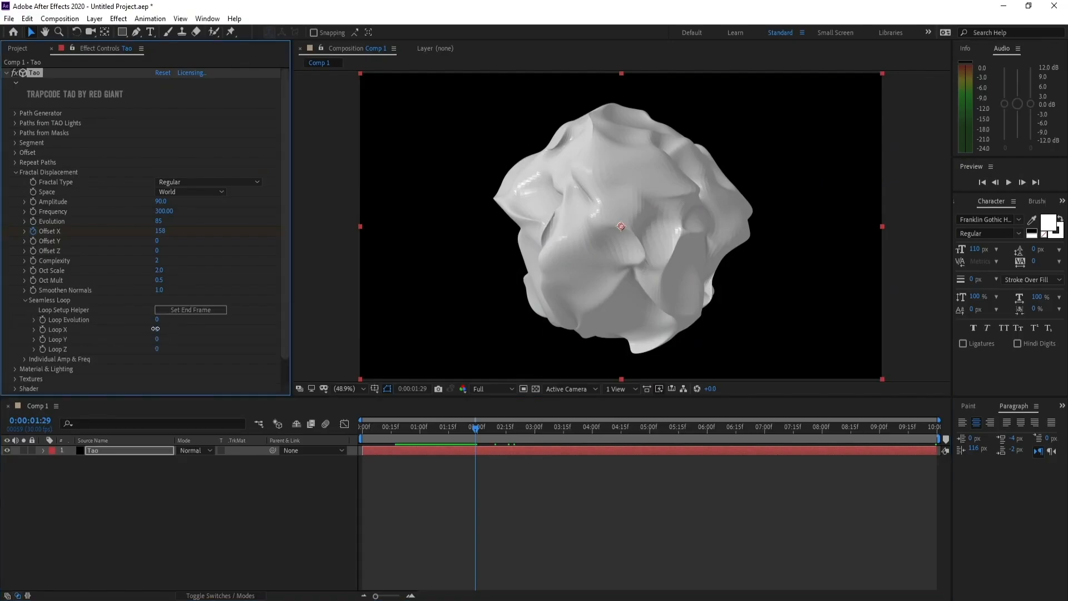
type("800")
key("Return")
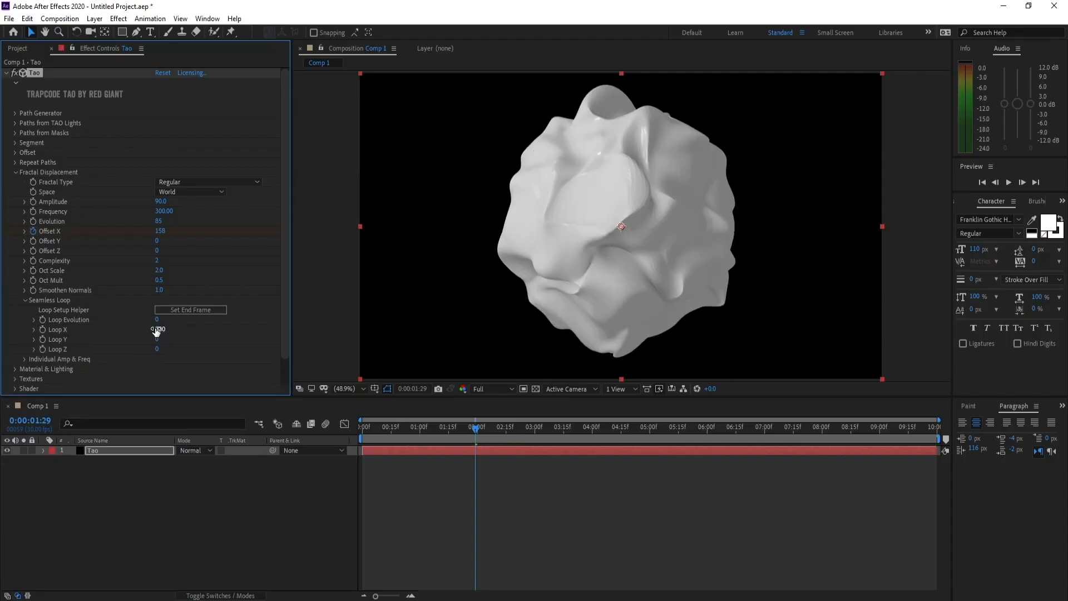
Preview the looping displacement from about one second into the composition.
left_click(429, 433)
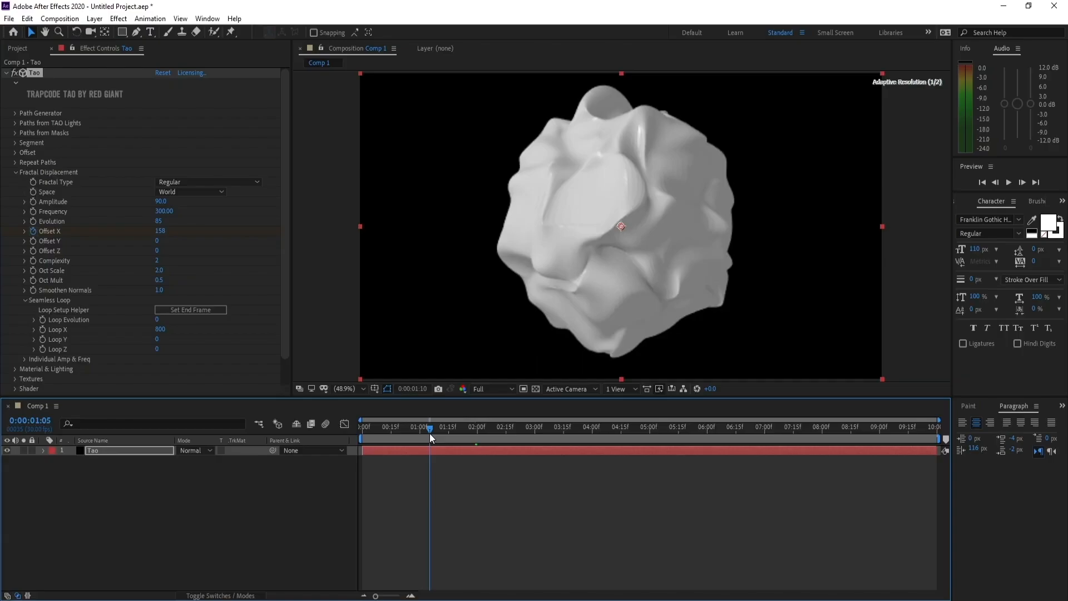
key("space")
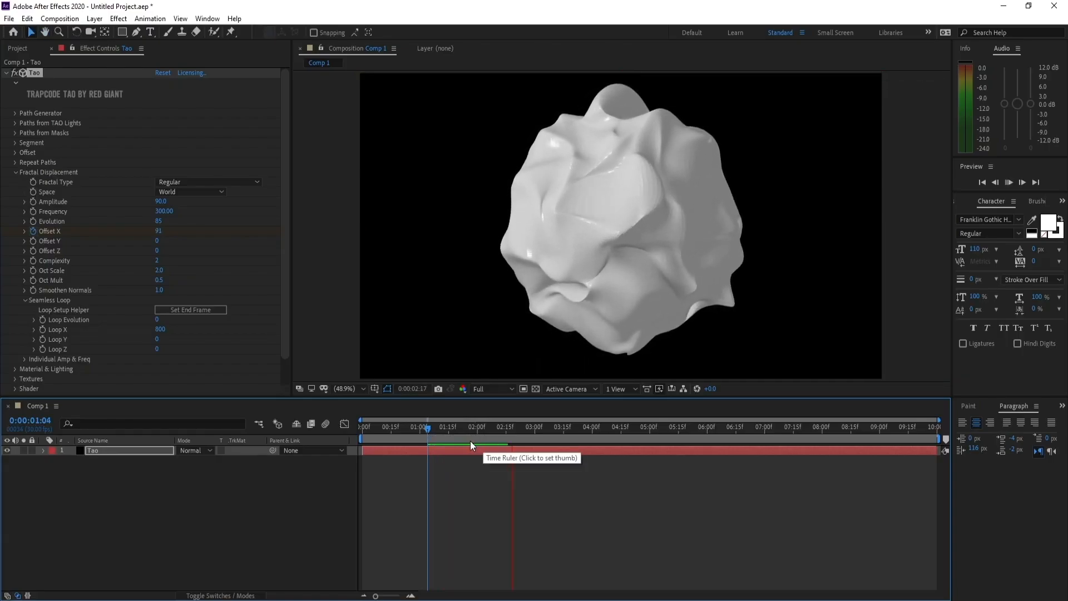
left_click_drag(479, 436, 432, 432)
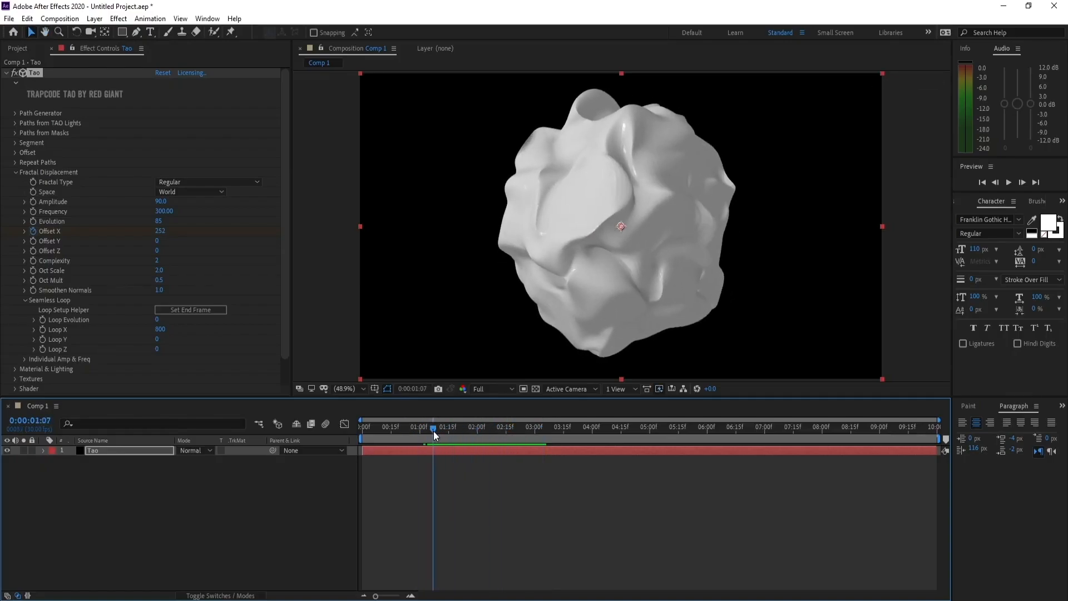
Change the Tao material color to magenta, D935E3, under Material & Lighting.
left_click(16, 173)
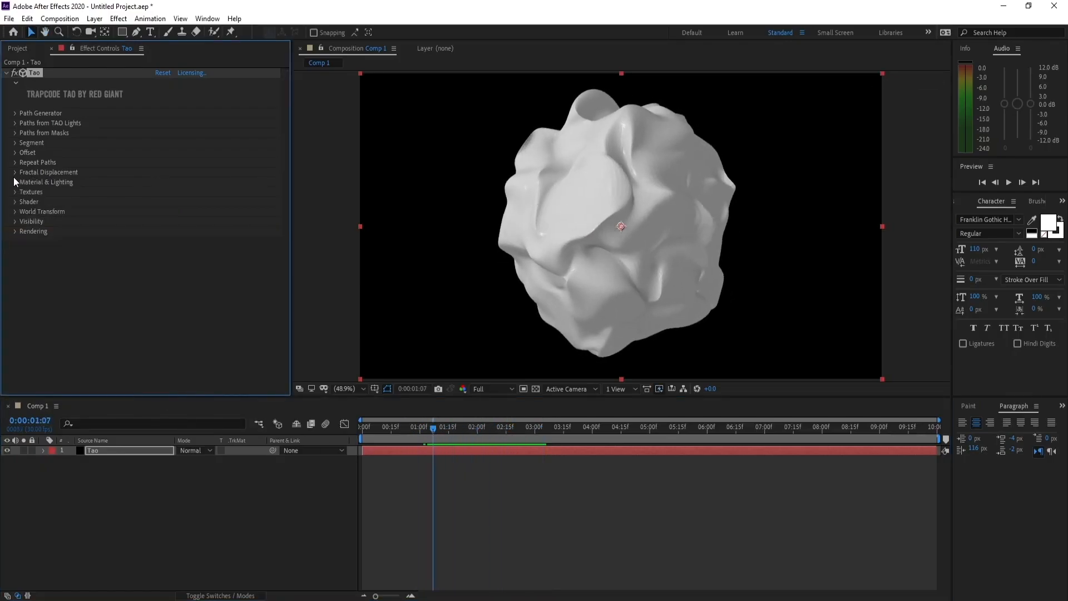
left_click(15, 183)
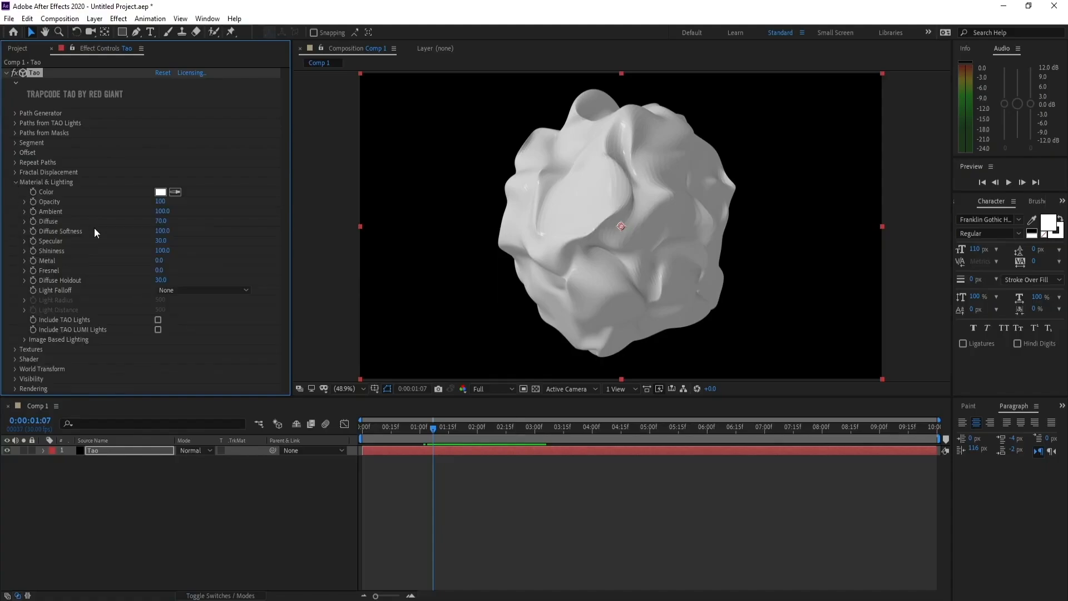
left_click(160, 192)
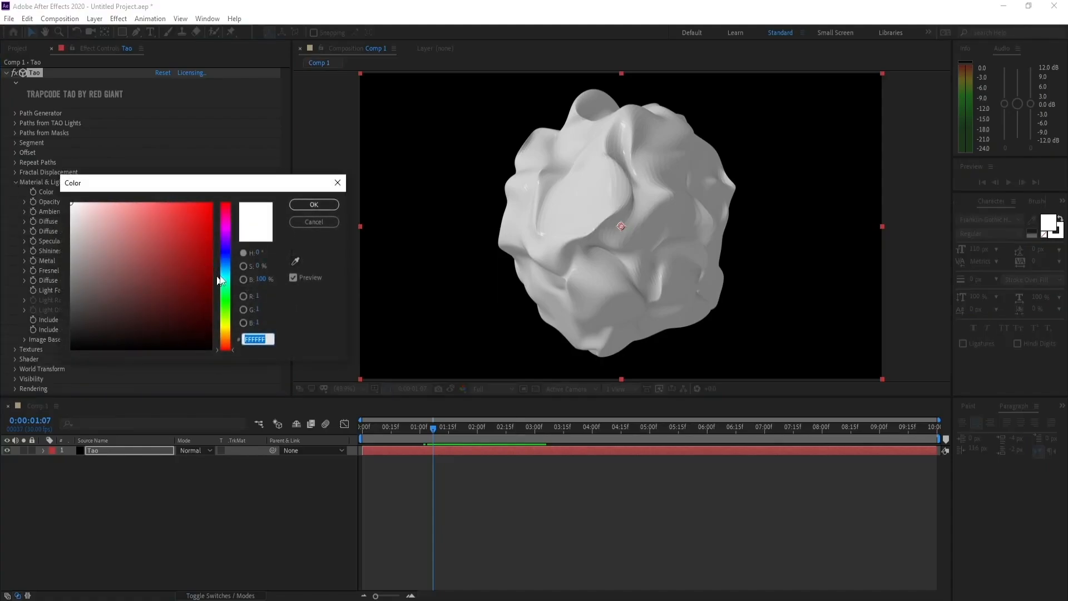
left_click_drag(224, 280, 223, 231)
left_click(184, 224)
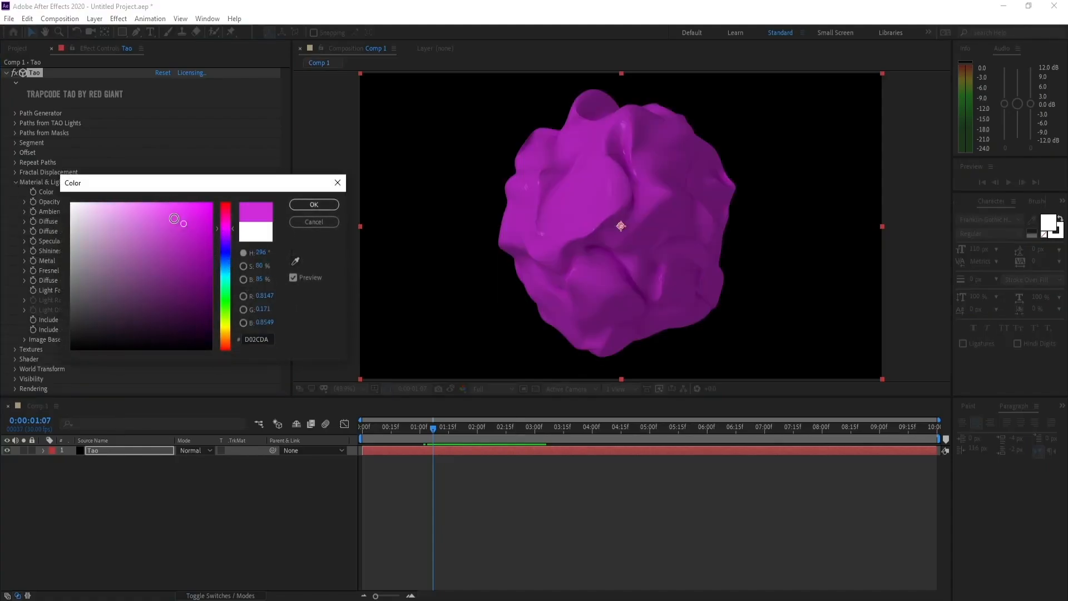
left_click(178, 219)
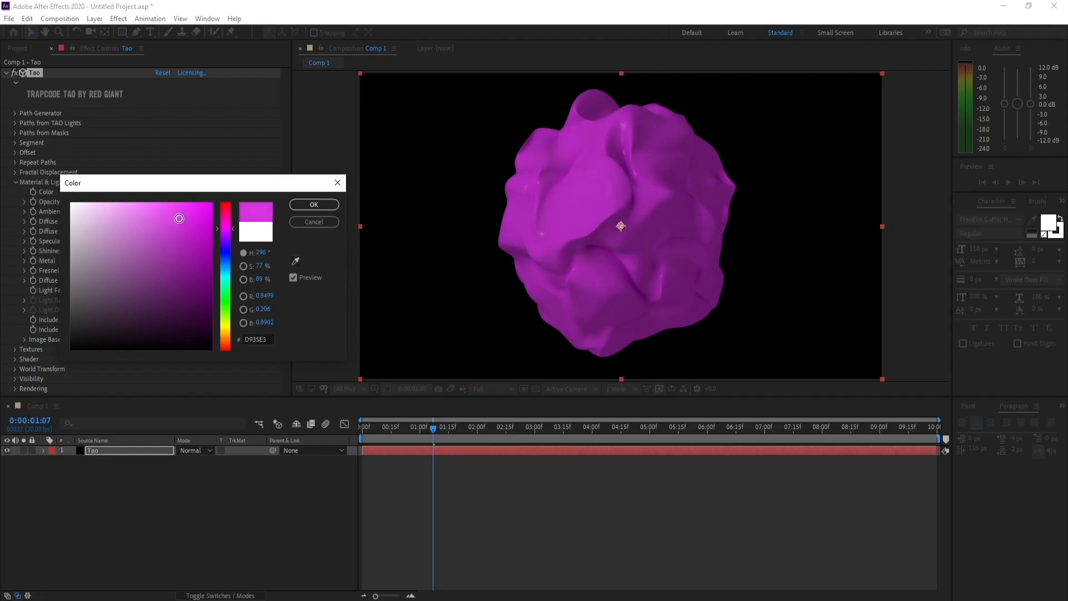
left_click(301, 209)
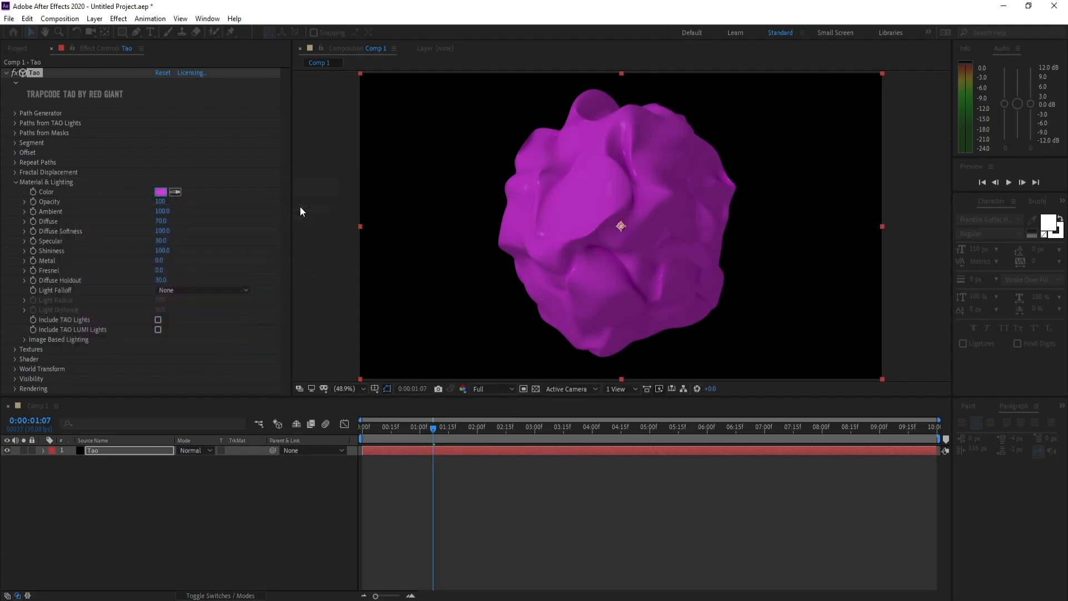
Create a new black 1920 x 1080 px solid layer named BG.
left_click(95, 19)
mouse_move(111, 31)
left_click(285, 46)
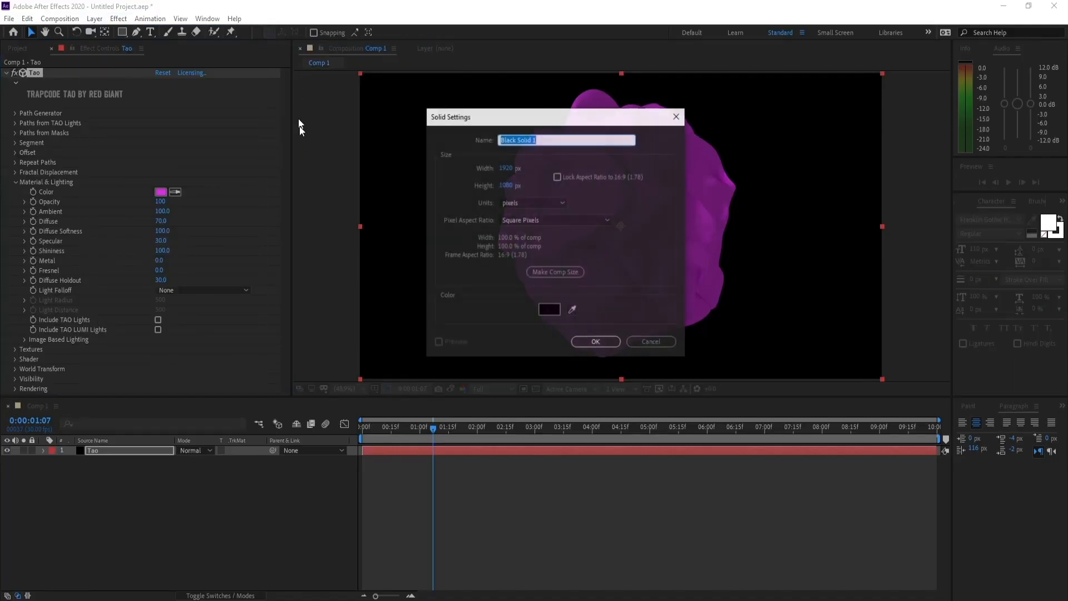
type("BG")
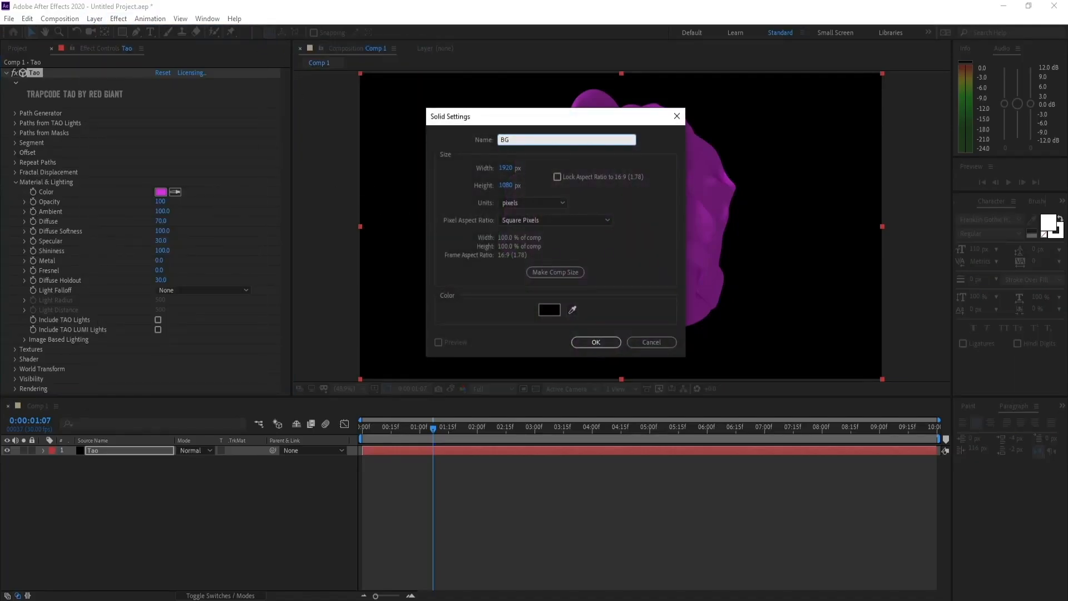
key("Return")
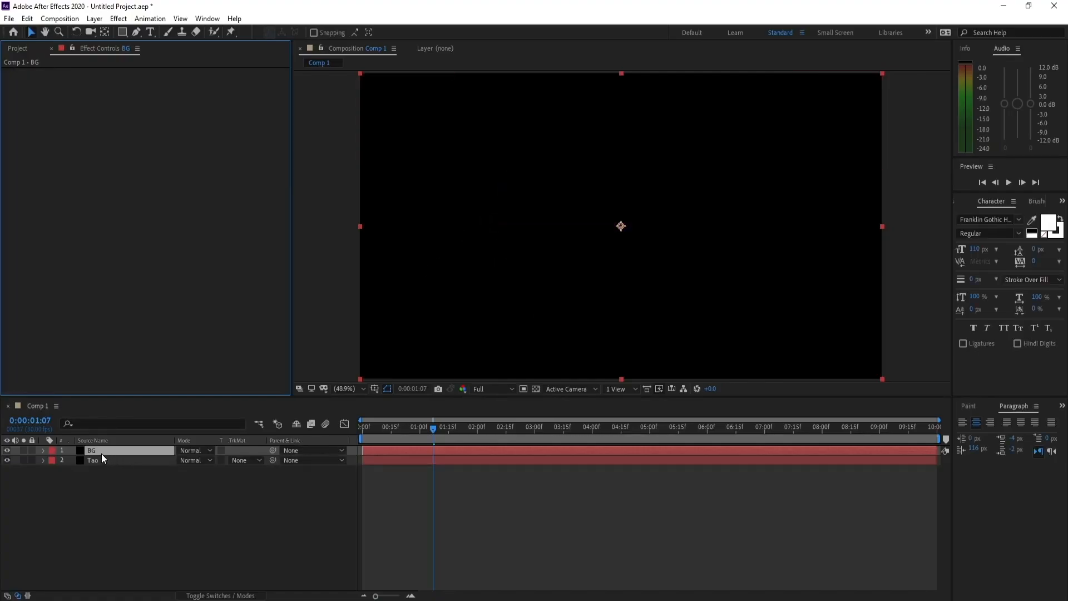
Move the BG layer below the Tao layer and apply a 4-Color Gradient effect to it.
mouse_move(102, 453)
left_mouse_down()
mouse_move(103, 471)
mouse_move(107, 463)
left_mouse_up()
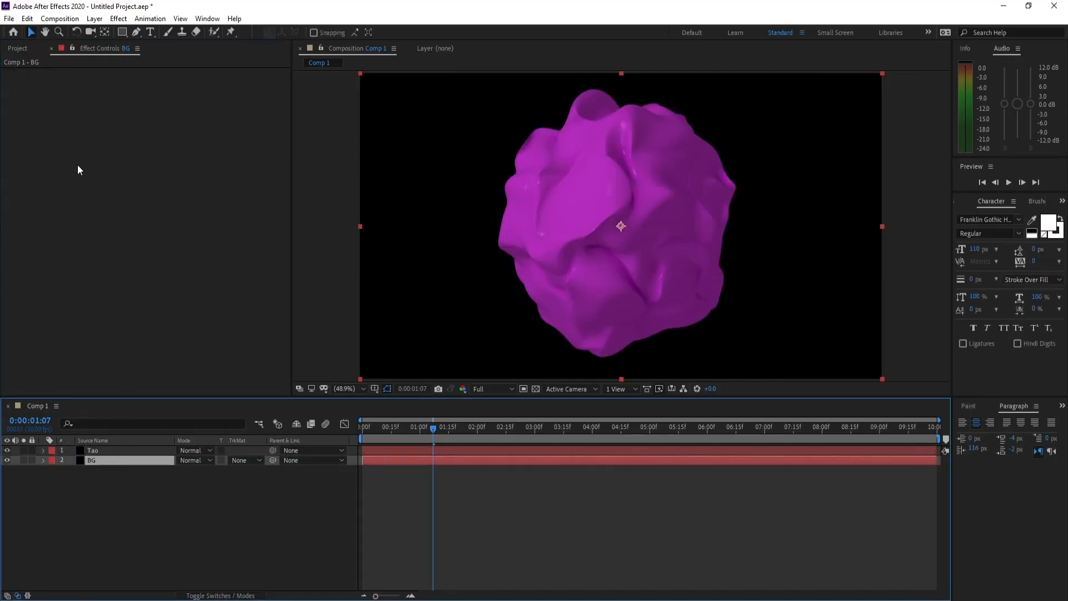
left_click(117, 19)
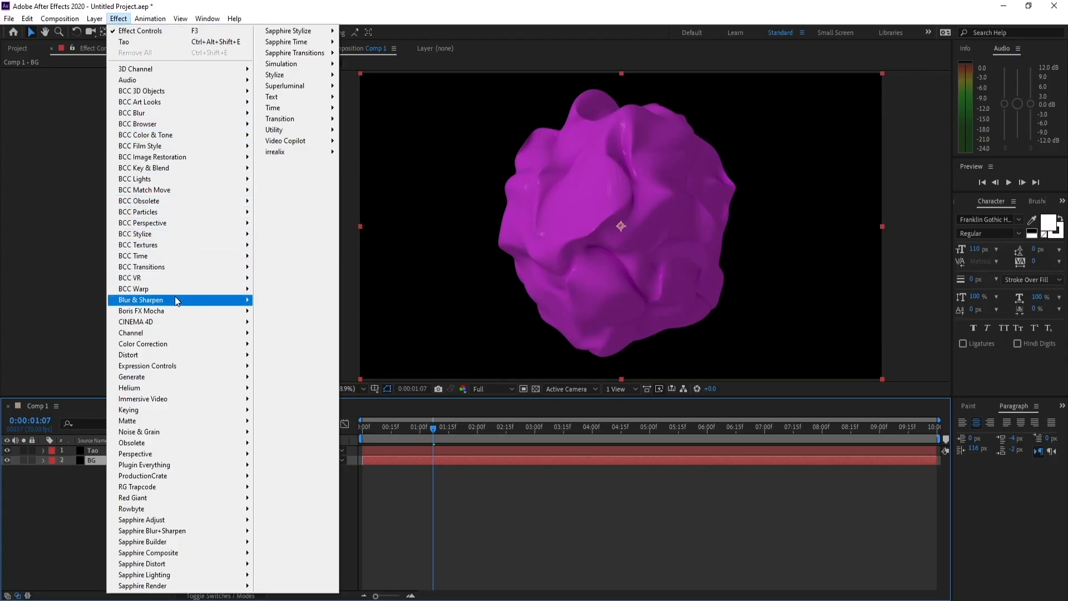
mouse_move(176, 306)
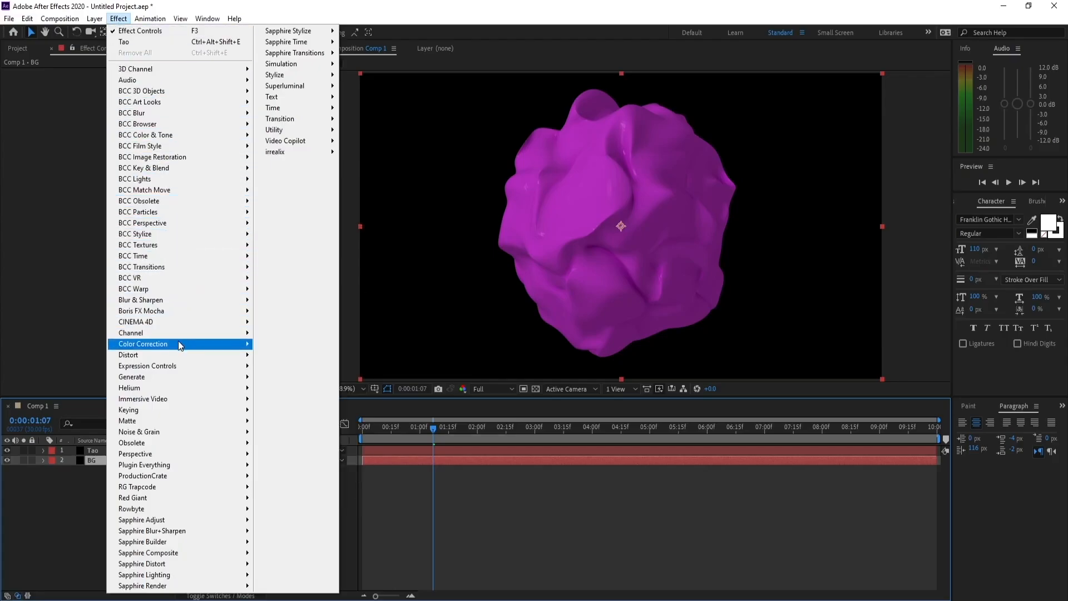
mouse_move(178, 377)
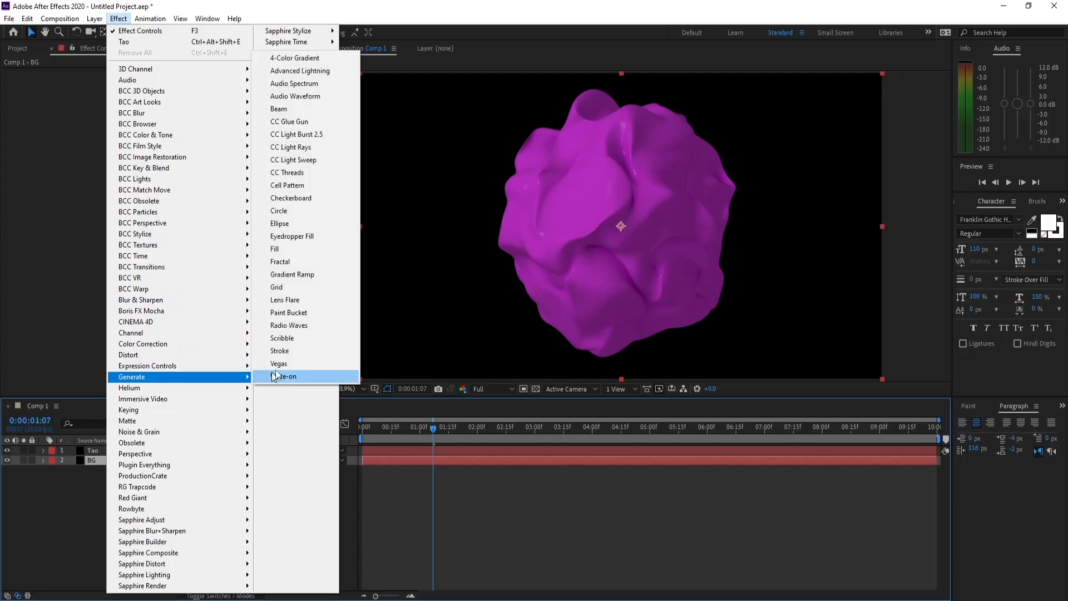
left_click(292, 58)
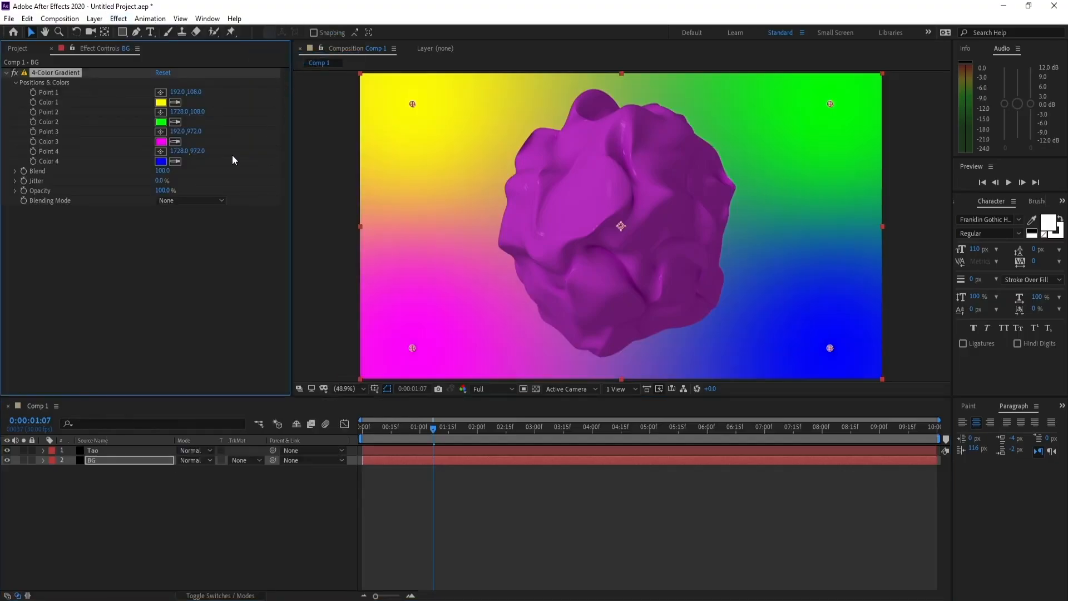
Sample the gradient's magenta Color 3 for Color 2 and its blue Color 4 for Color 1.
left_click(176, 123)
left_click(161, 142)
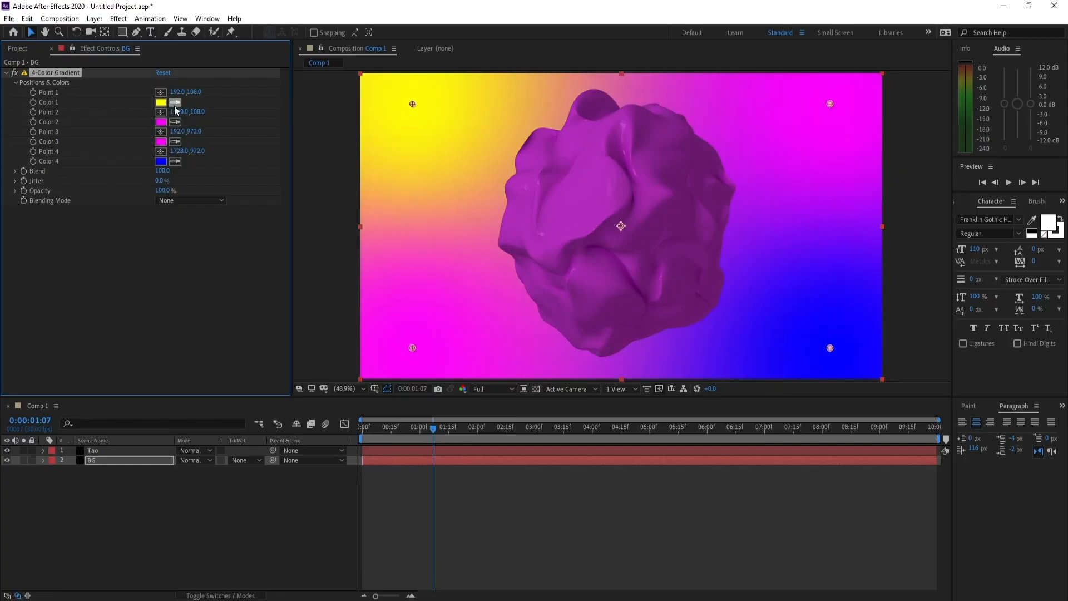
left_click(160, 162)
Darken the gradient's Color 4 to 000042 and Color 1 to a similar dark navy.
left_click(161, 162)
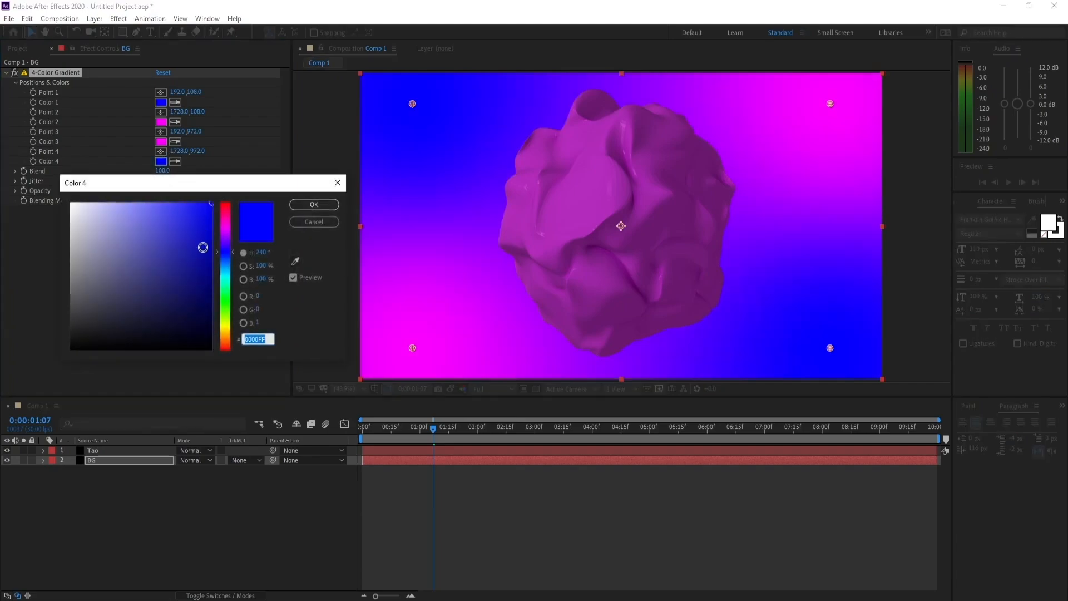
left_click_drag(202, 245, 211, 311)
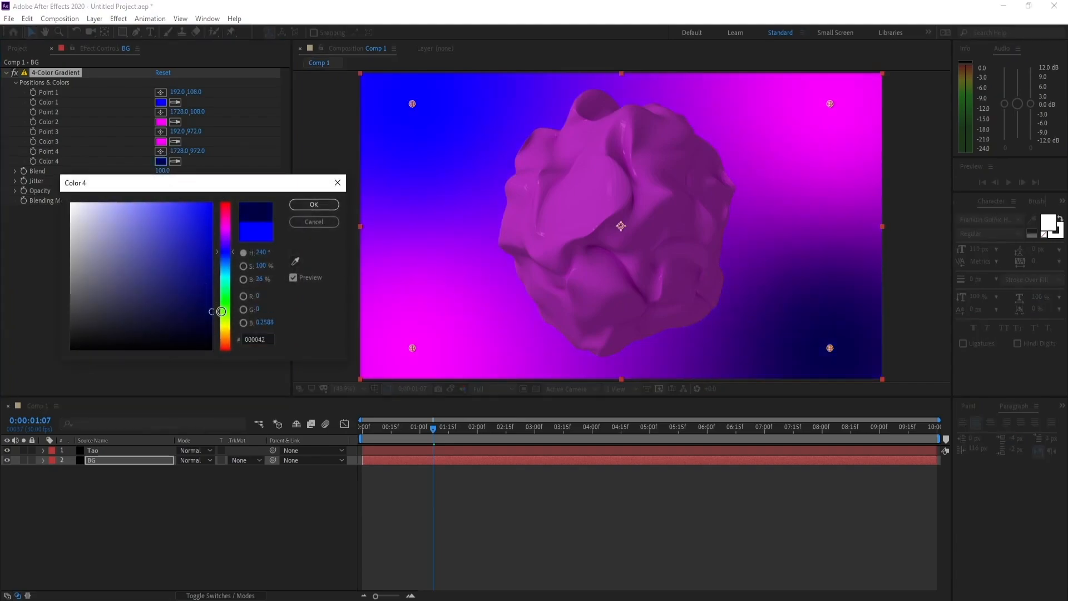
left_click(314, 209)
left_click(160, 102)
left_click_drag(196, 271, 211, 313)
left_click(300, 206)
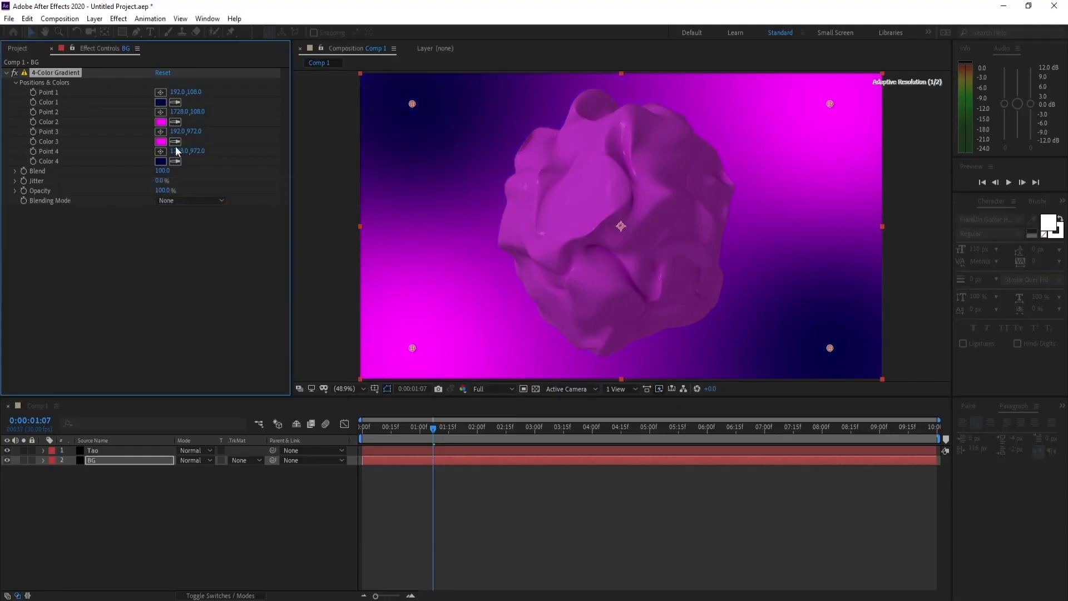
Darken the gradient's Color 2 to 270027 and Color 3 to a deep dark magenta.
left_click(160, 122)
left_click_drag(206, 267, 213, 327)
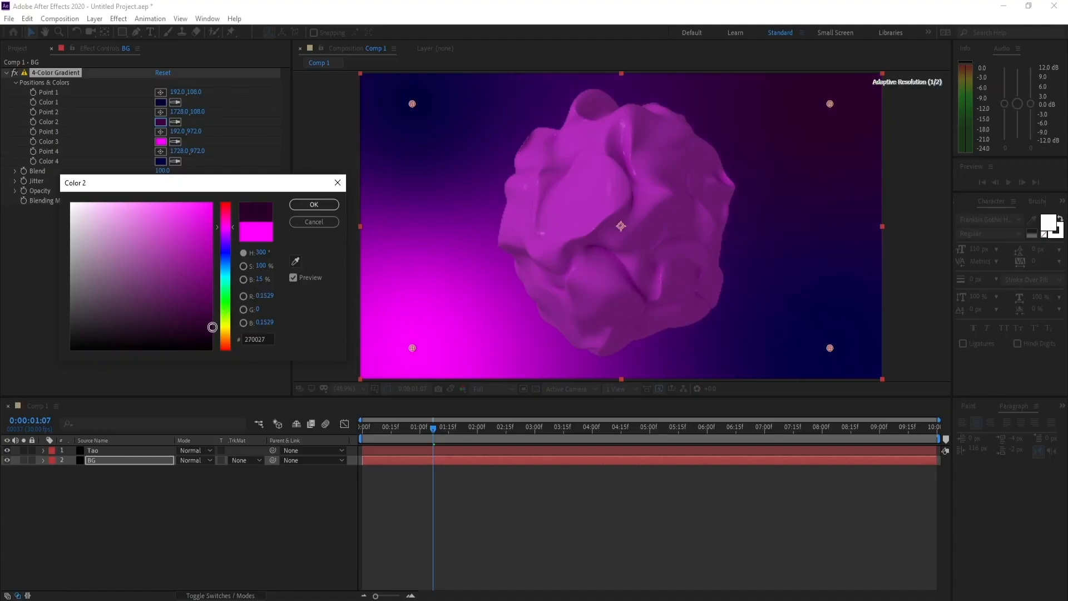
left_click(314, 204)
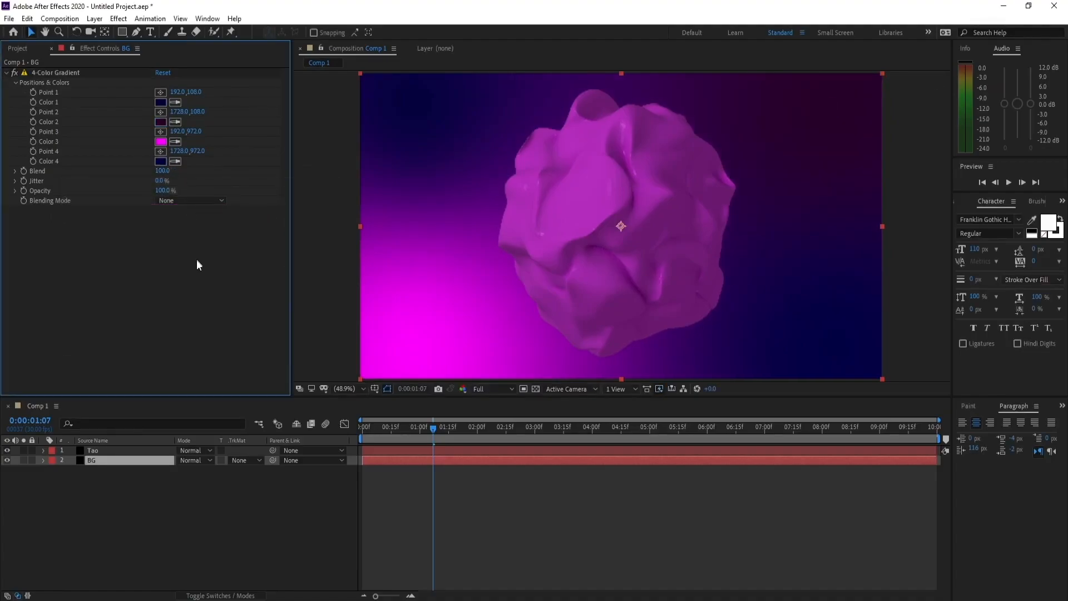
left_click(160, 142)
left_click(199, 276)
mouse_move(215, 285)
left_mouse_down()
mouse_move(221, 327)
mouse_move(227, 312)
left_mouse_up()
left_click(293, 206)
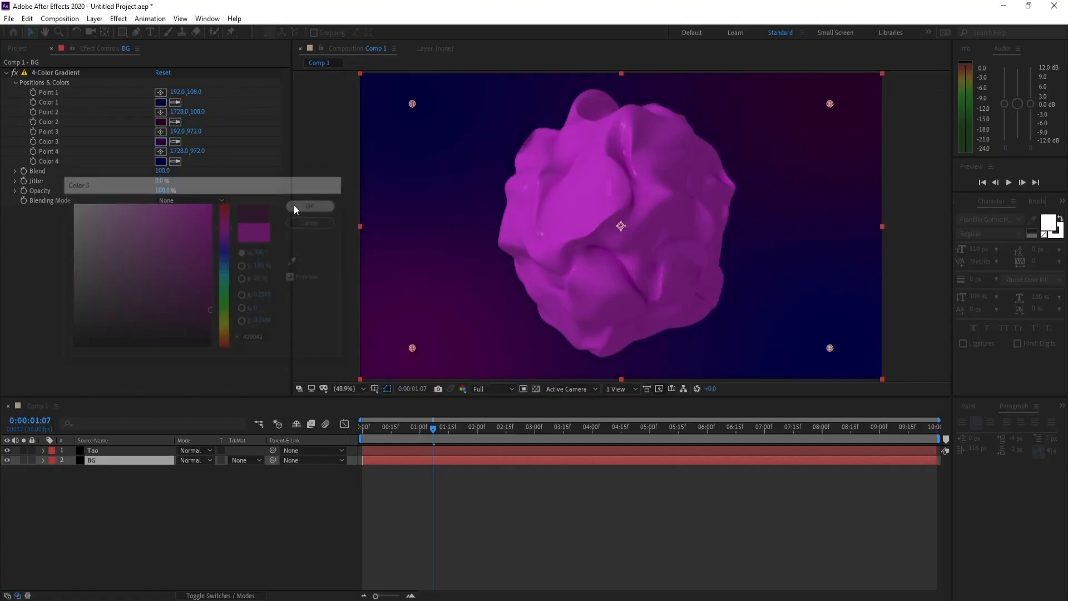
Set the gradient's Blend to 504, brighten Color 2 slightly, and preview the result.
left_click_drag(162, 171, 402, 189)
left_click(161, 122)
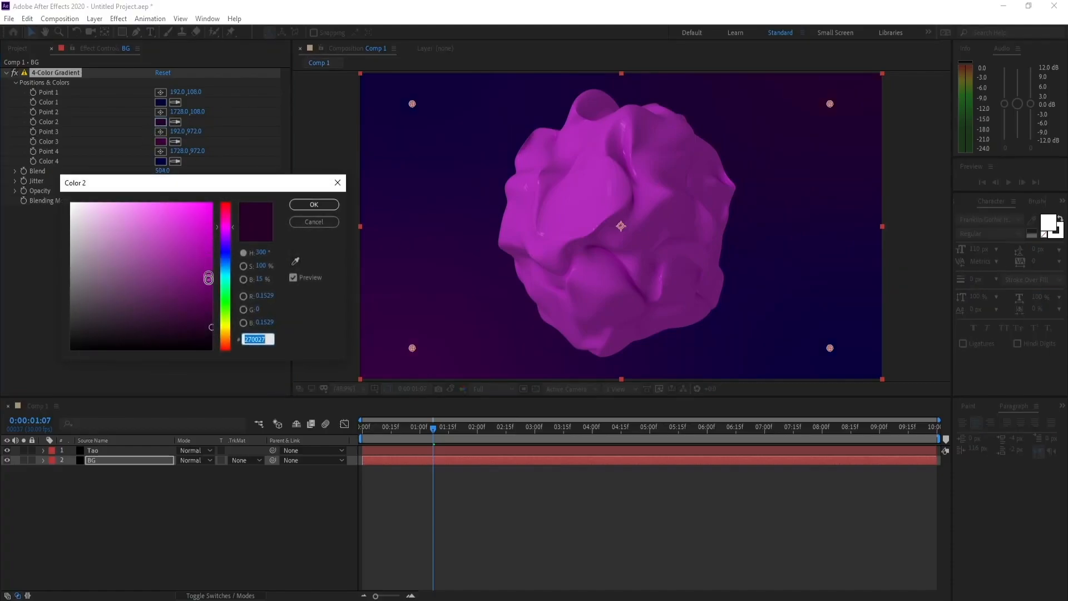
left_click_drag(210, 315, 209, 296)
left_click(301, 206)
key("space")
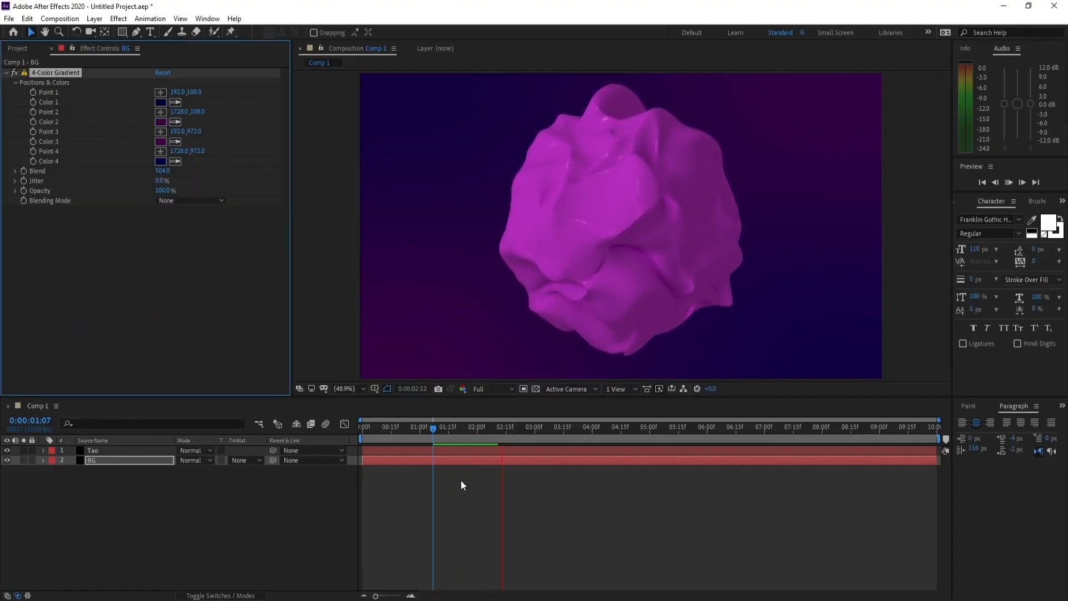
left_click(529, 429)
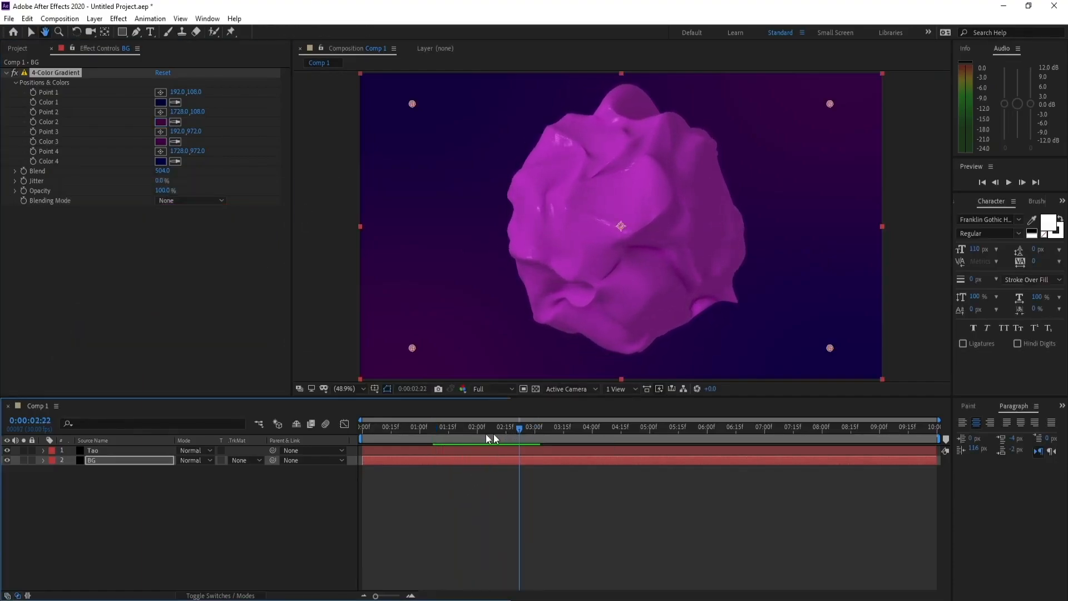
Set the Shininess of the Tao layer's material to 10.
left_click(103, 451)
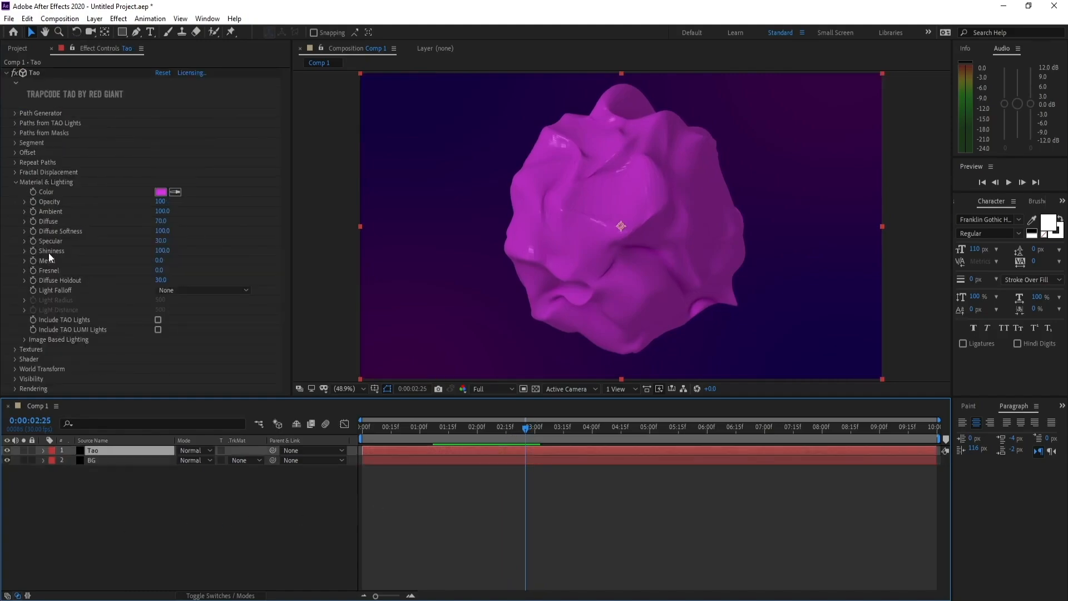
left_click(160, 251)
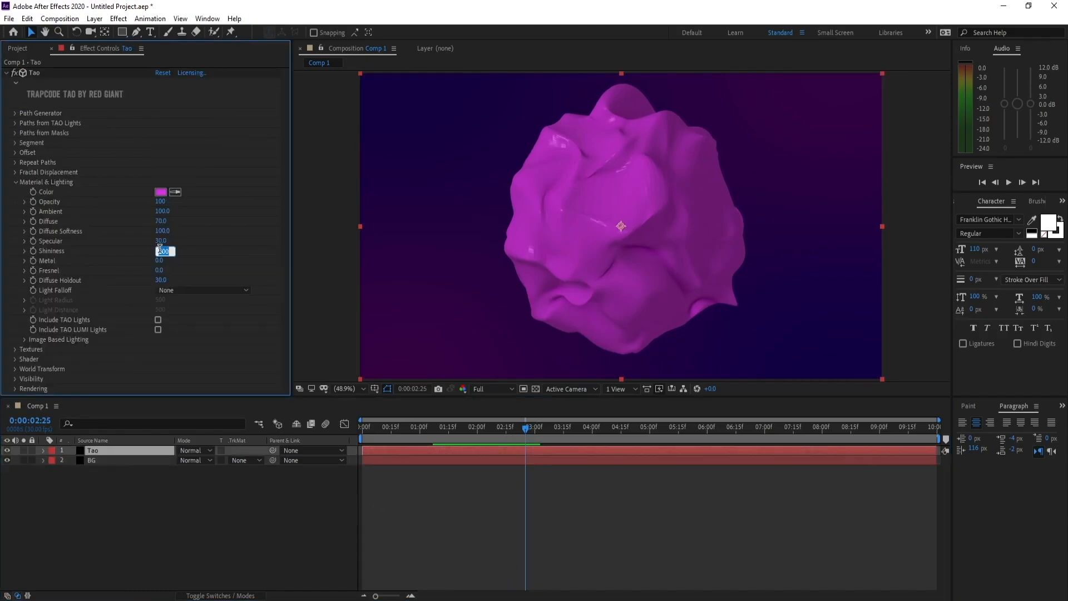
type("10")
key("Return")
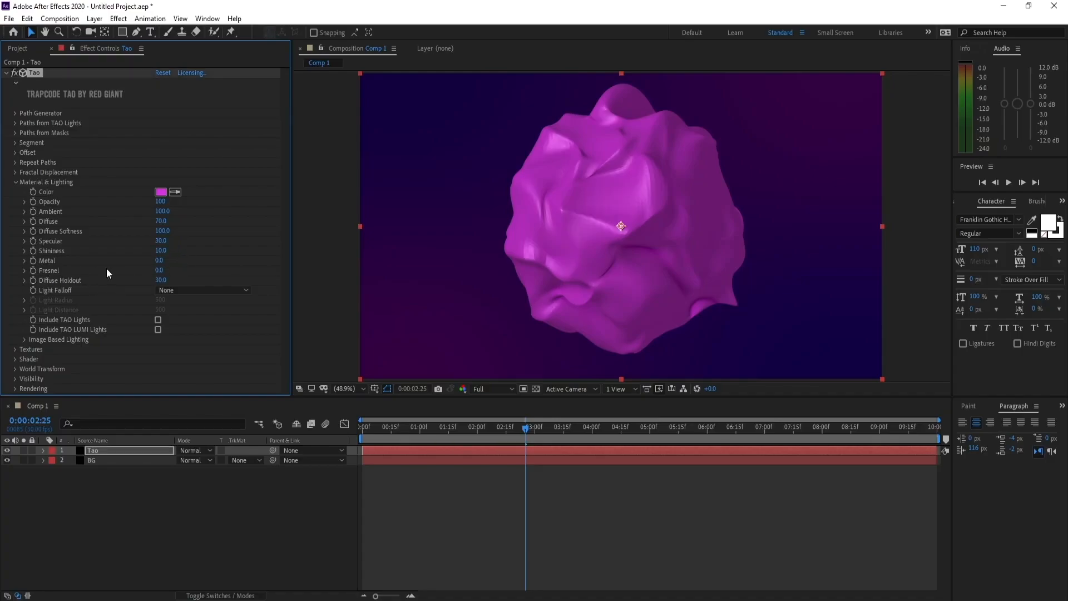
Set the Tao material's Fresnel to 80 and Diffuse Holdout to 50.
left_click(159, 270)
type("80")
left_click(161, 281)
type("5")
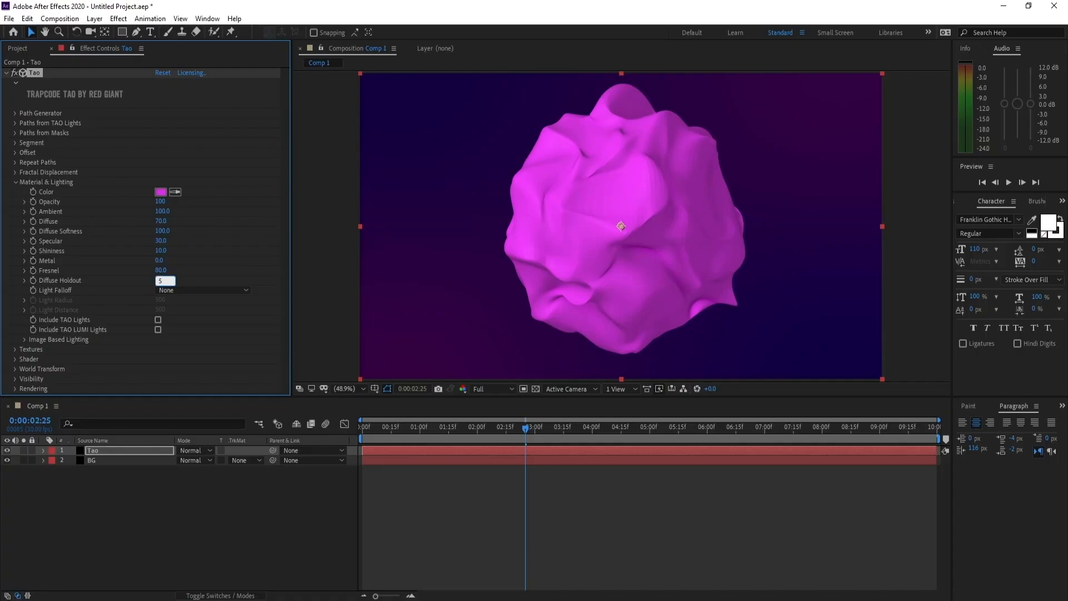
type("0")
key("Return")
Set Reflection Strength to 200 and change Diffuse Strength in Tao's Image Based Lighting settings.
left_click(24, 339)
scroll(24, 339, "down", 1)
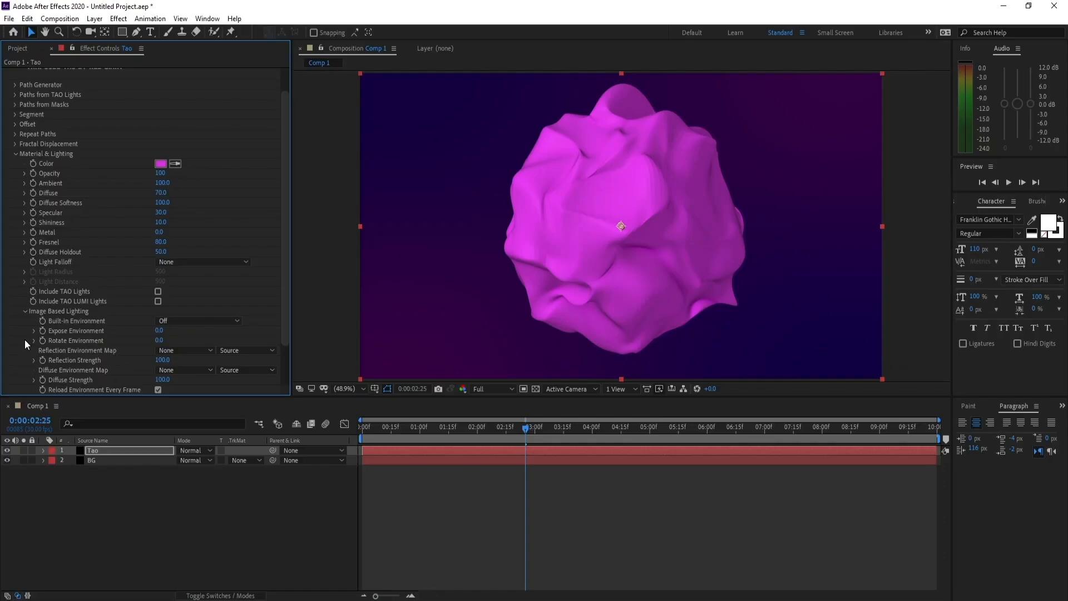
left_click(162, 360)
type("200")
left_click(158, 389)
left_click(164, 381)
type("2")
key("Return")
left_click(15, 155)
Preview the animation from the start of the composition and park the current time at frame 10.
left_click(337, 439)
key("Home")
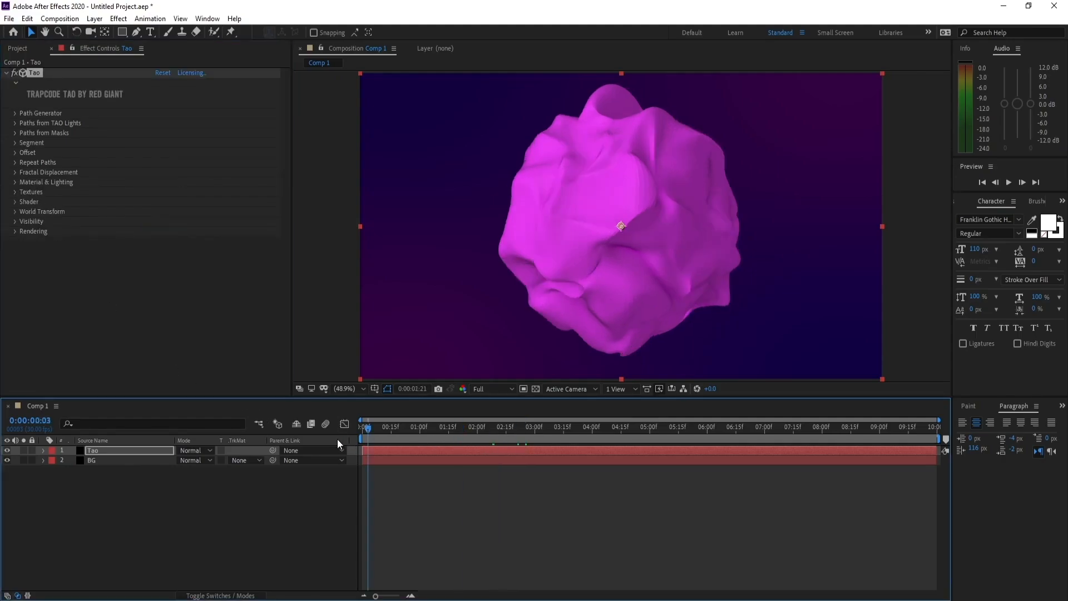
key("space")
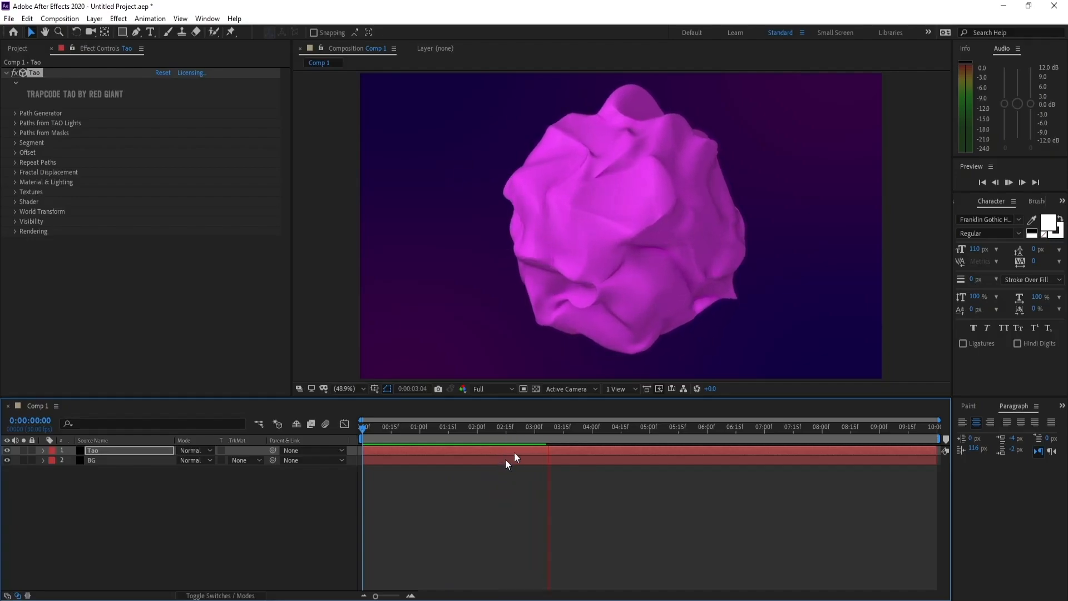
left_click(557, 426)
left_click_drag(554, 432, 381, 430)
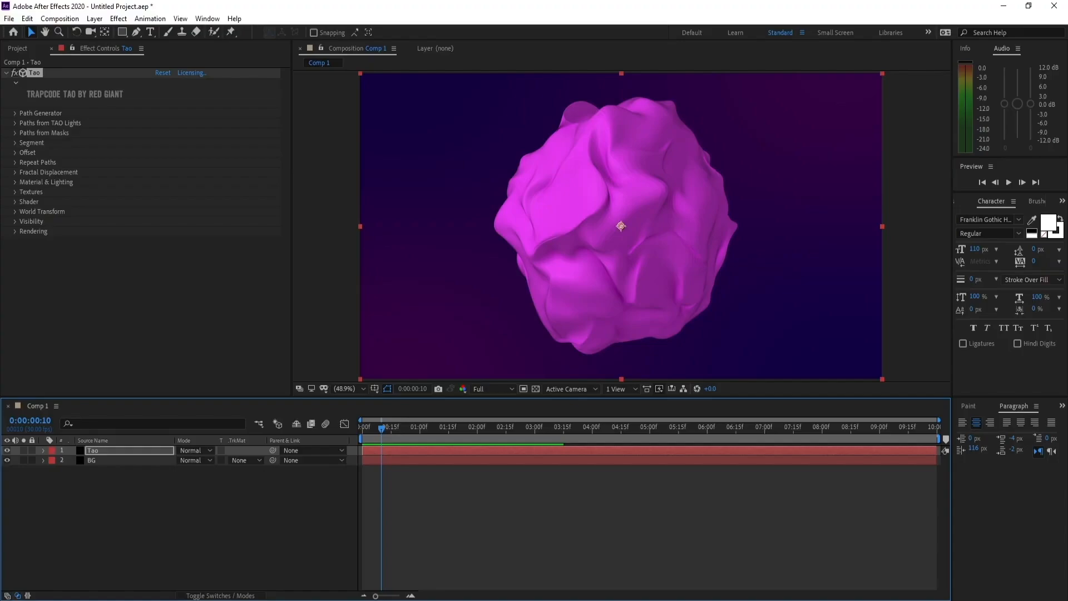
Import the Normal Map image, add it to the composition beneath BG, and hide its layer.
left_click(11, 195)
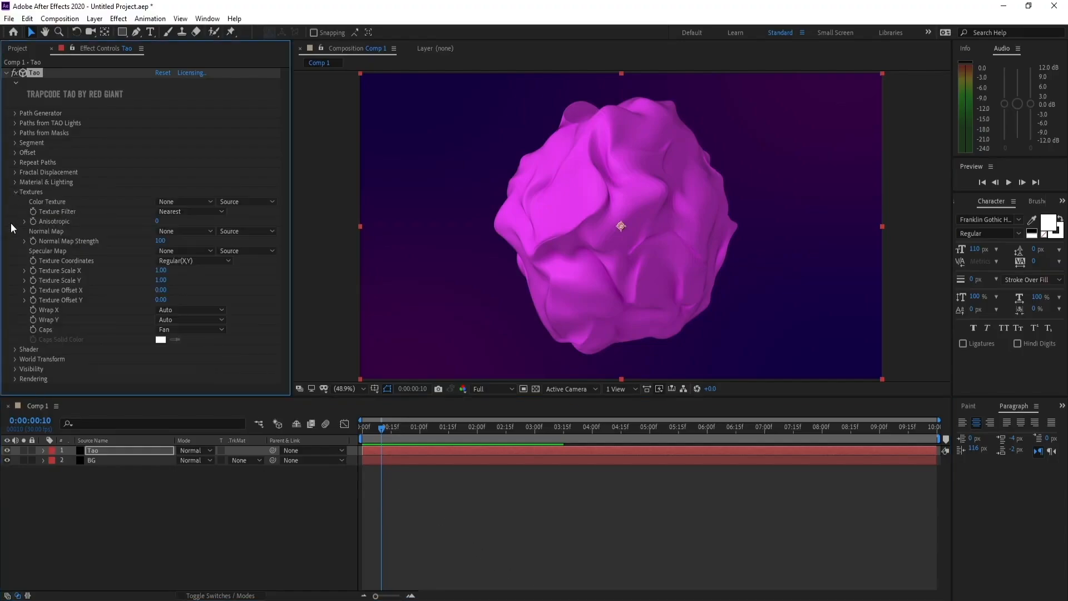
left_click(9, 18)
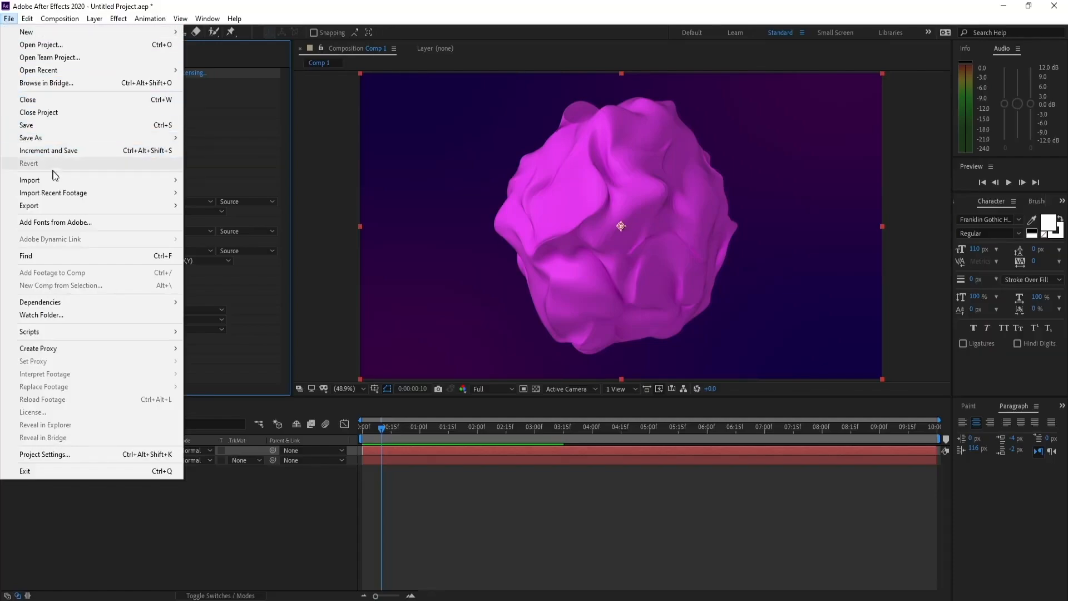
mouse_move(60, 182)
left_click(204, 182)
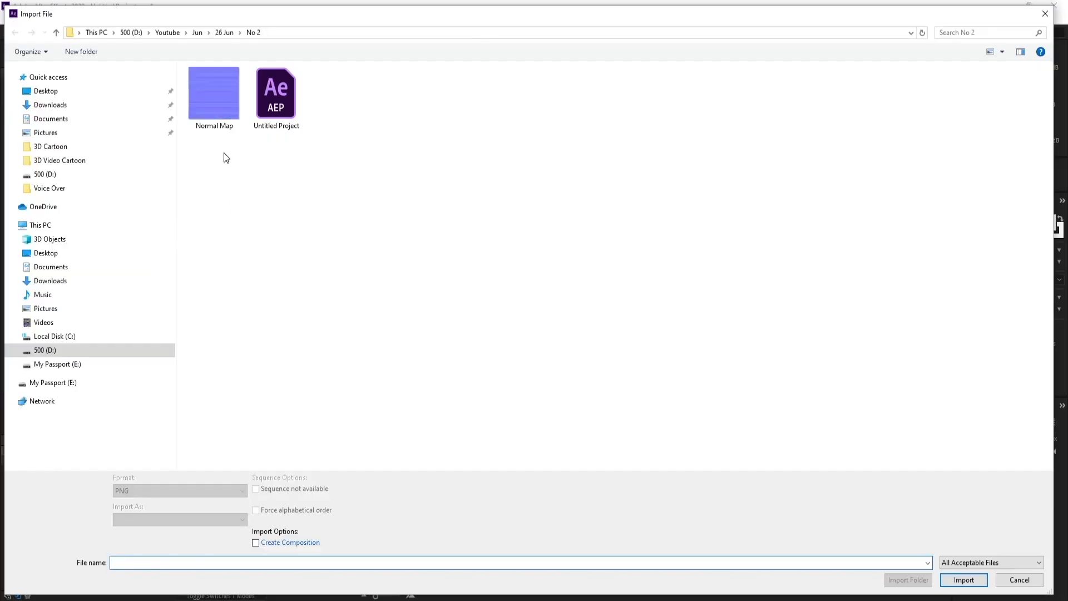
double_click(217, 98)
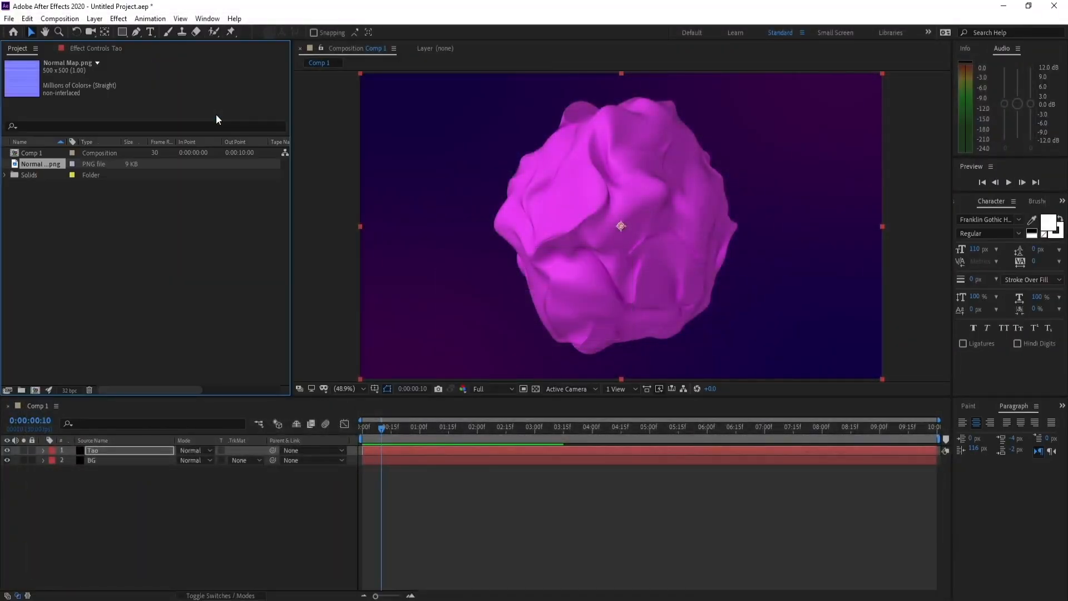
left_click_drag(71, 225, 54, 475)
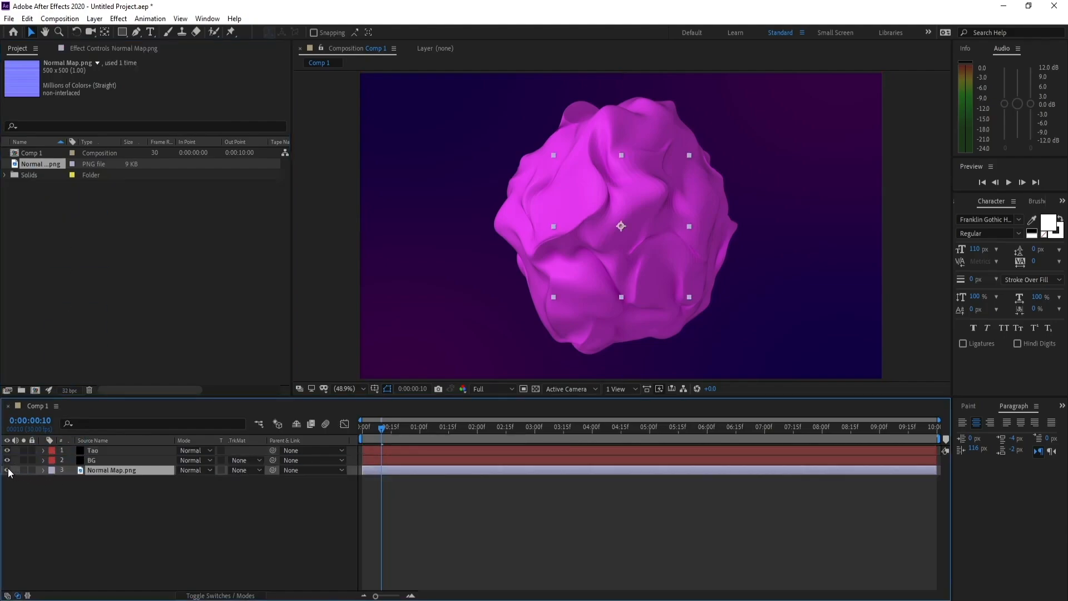
left_click(7, 470)
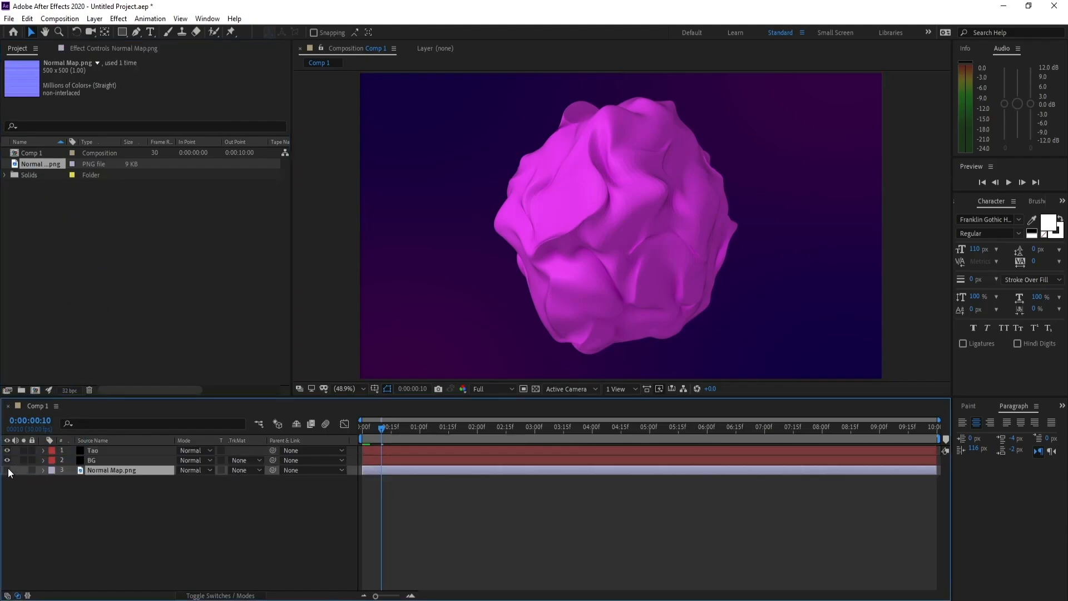
Assign the Normal Map.png layer as Tao's Normal Map texture and adjust the Normal Map Strength.
left_click(92, 450)
left_click(106, 48)
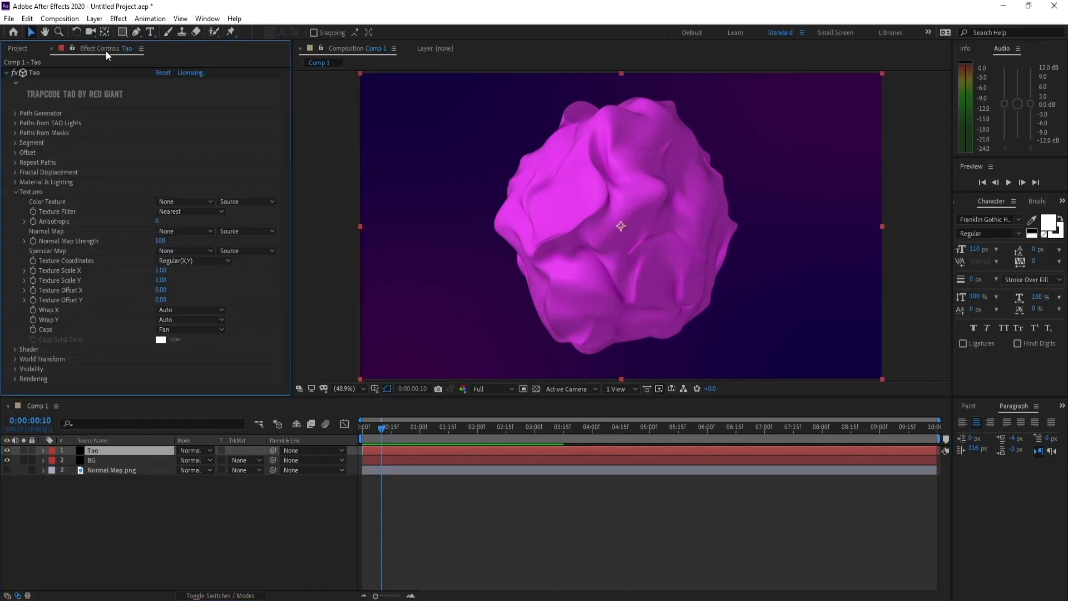
left_click(171, 231)
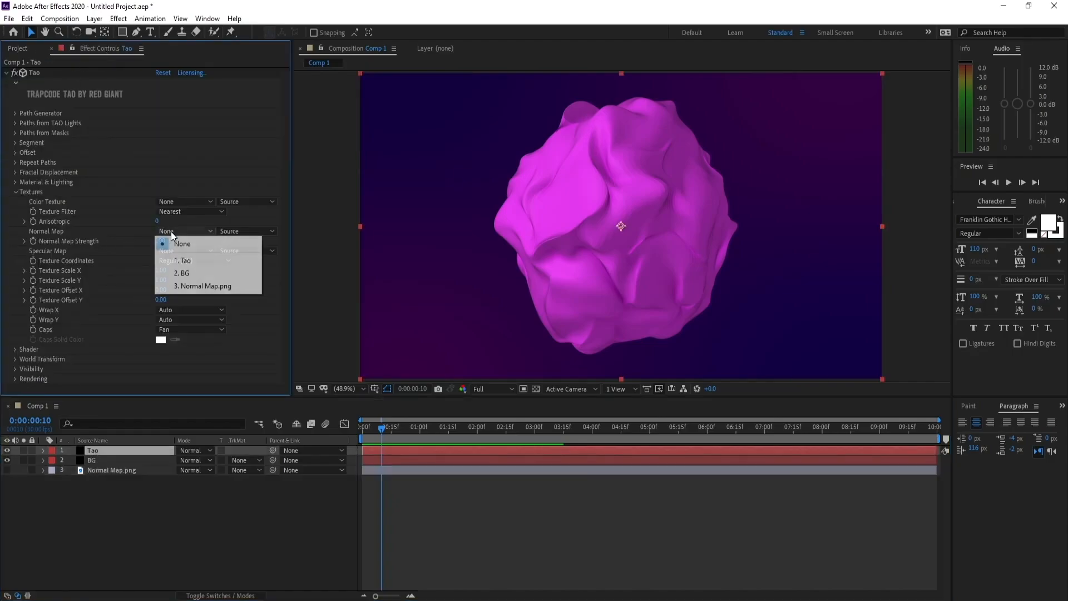
left_click(216, 288)
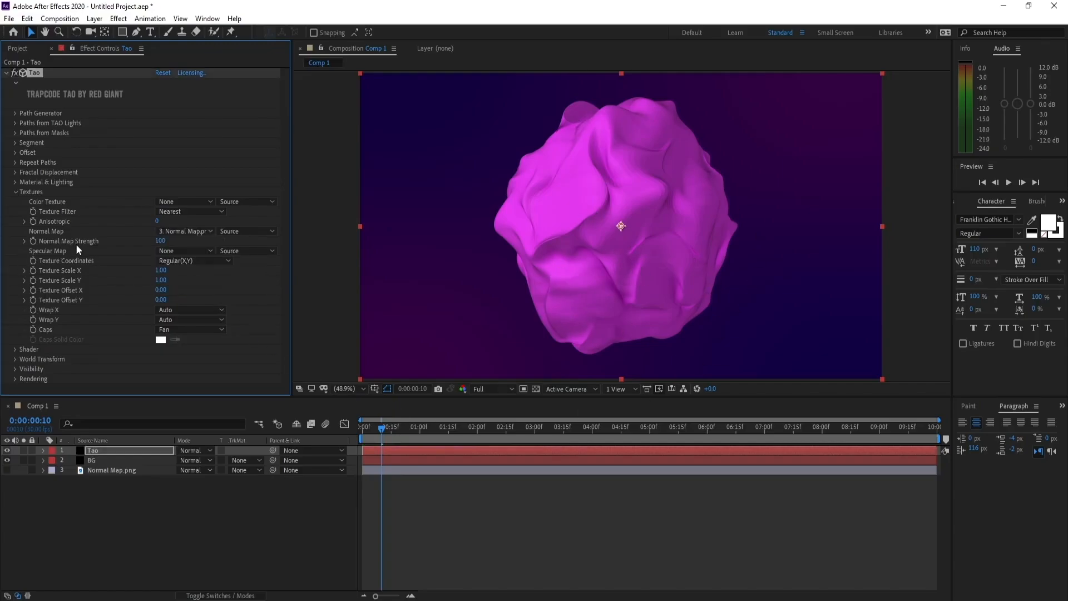
left_click(161, 241)
type("2")
left_click(160, 281)
left_click(15, 192)
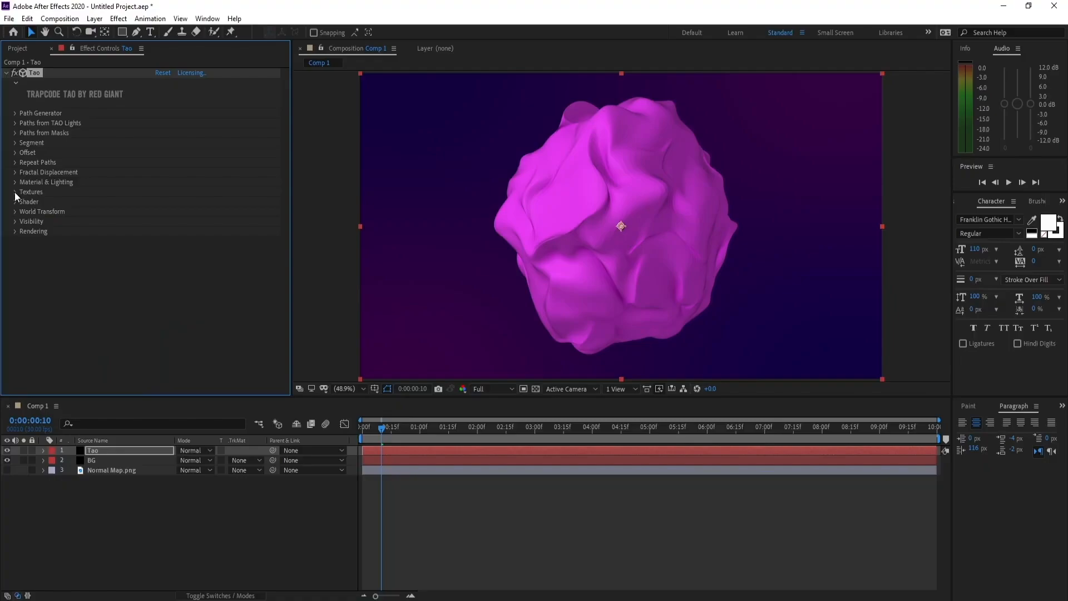
Change Tao's Shader type from Flat to Smooth.
left_click(15, 201)
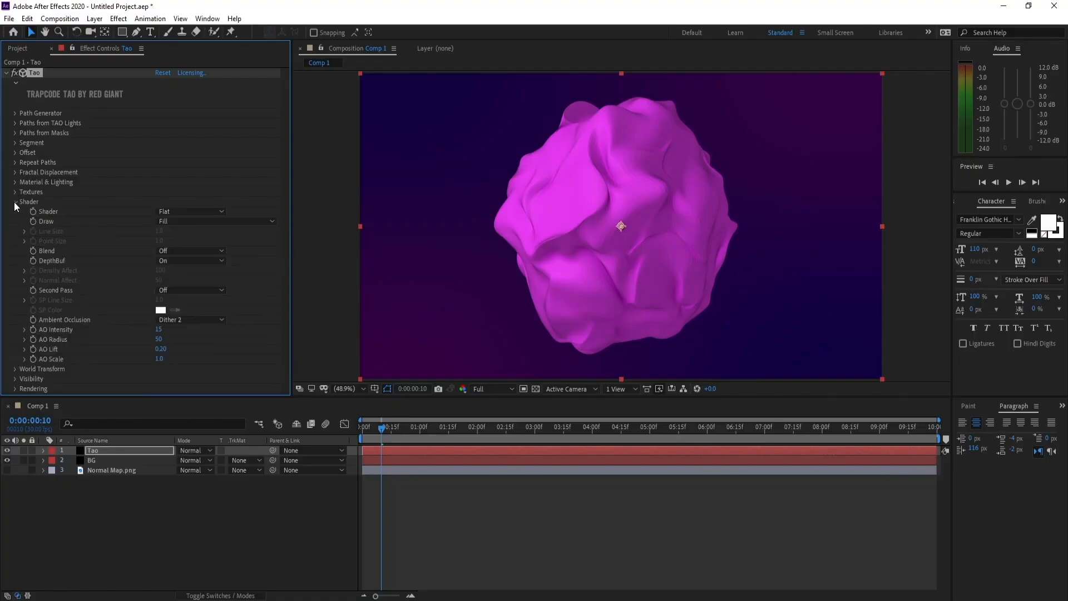
left_click(195, 212)
left_click(189, 237)
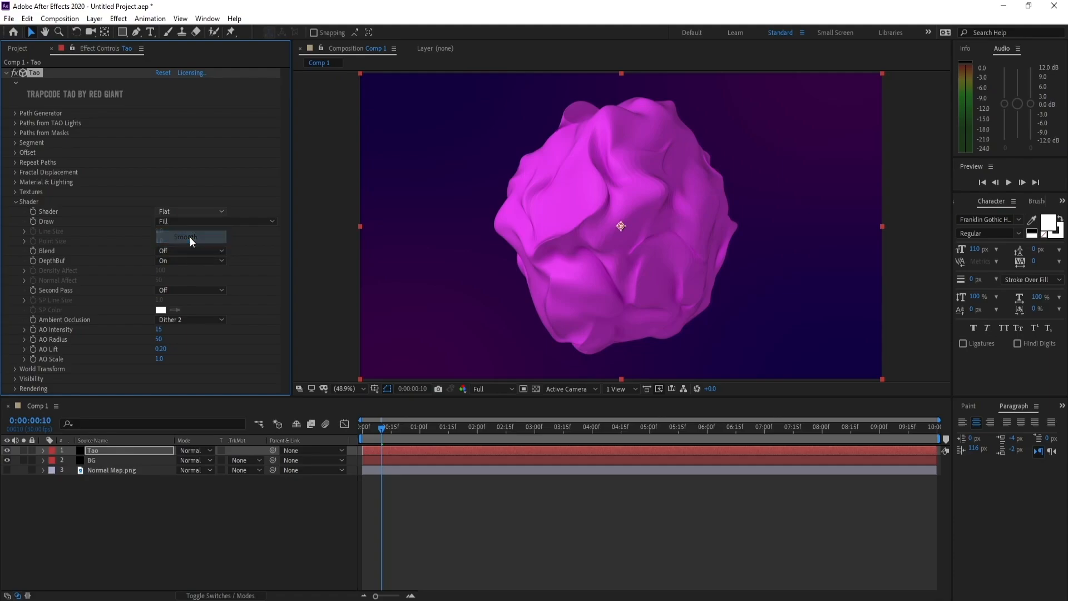
Set Tao's visibility Far distance to 5000, Fog Start to 4000 and Fog End to 5000.
left_click(14, 201)
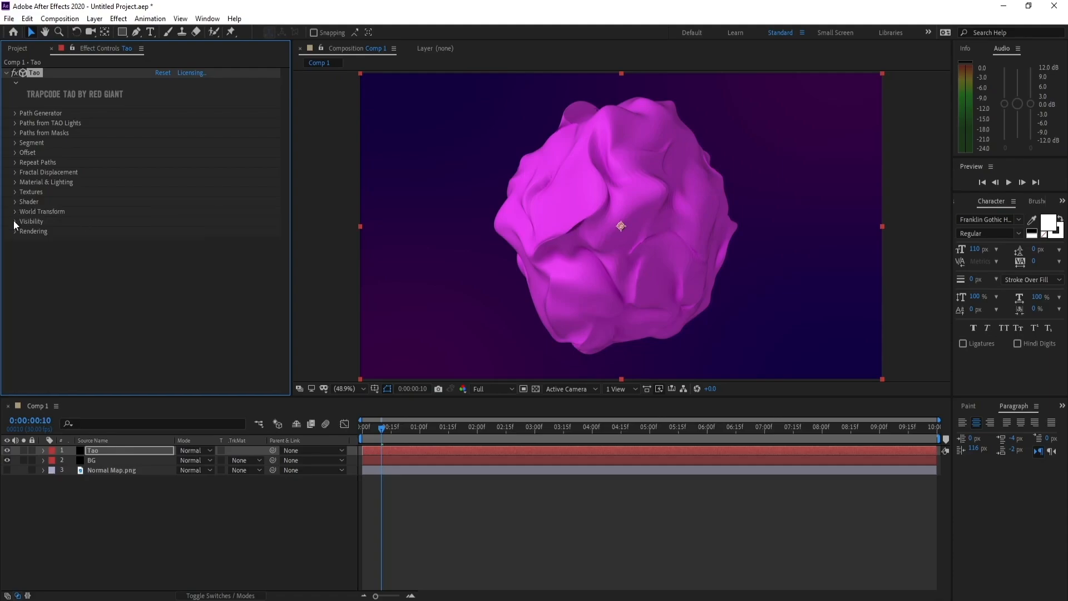
left_click(15, 221)
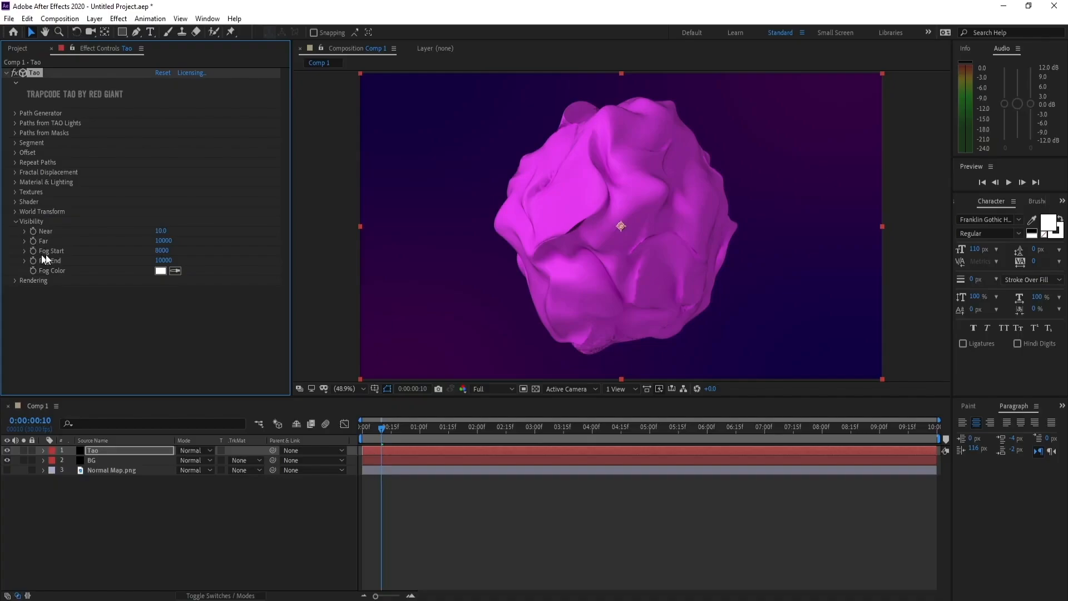
left_click(166, 242)
type("5000")
left_click(160, 252)
type("4000")
left_click(166, 260)
type("5000")
left_click(15, 222)
Preview the animation briefly and return the current time to the start of the composition.
key("space")
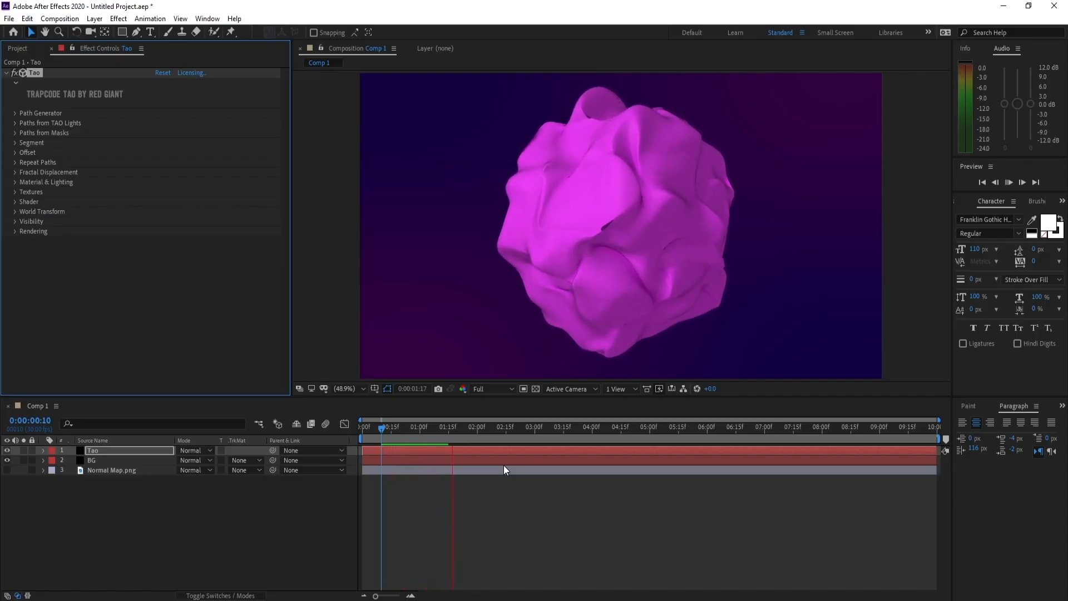
key("space")
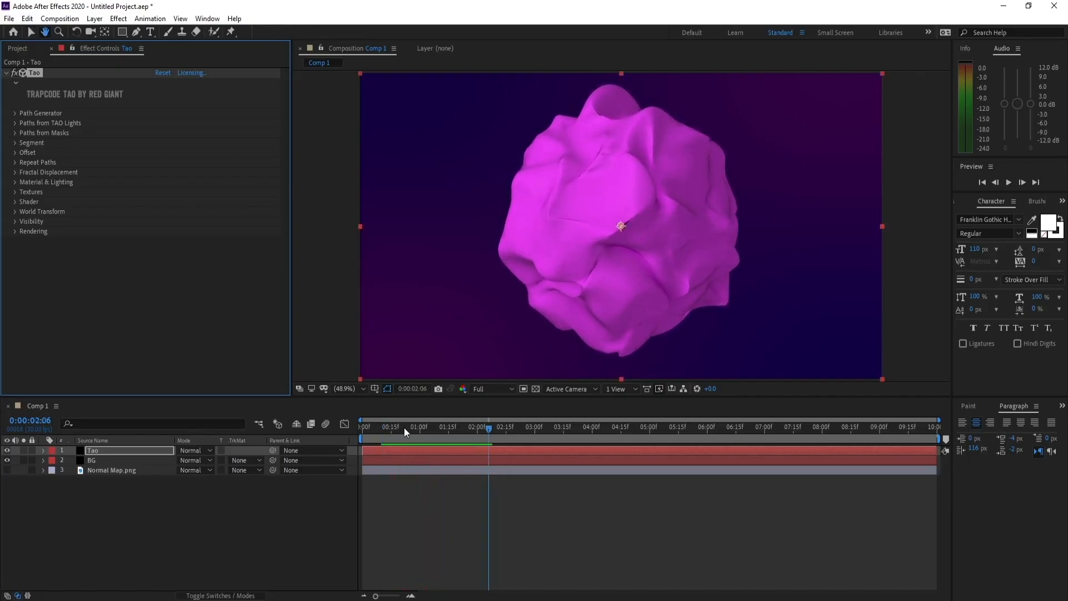
left_click(386, 430)
left_click_drag(386, 431, 361, 434)
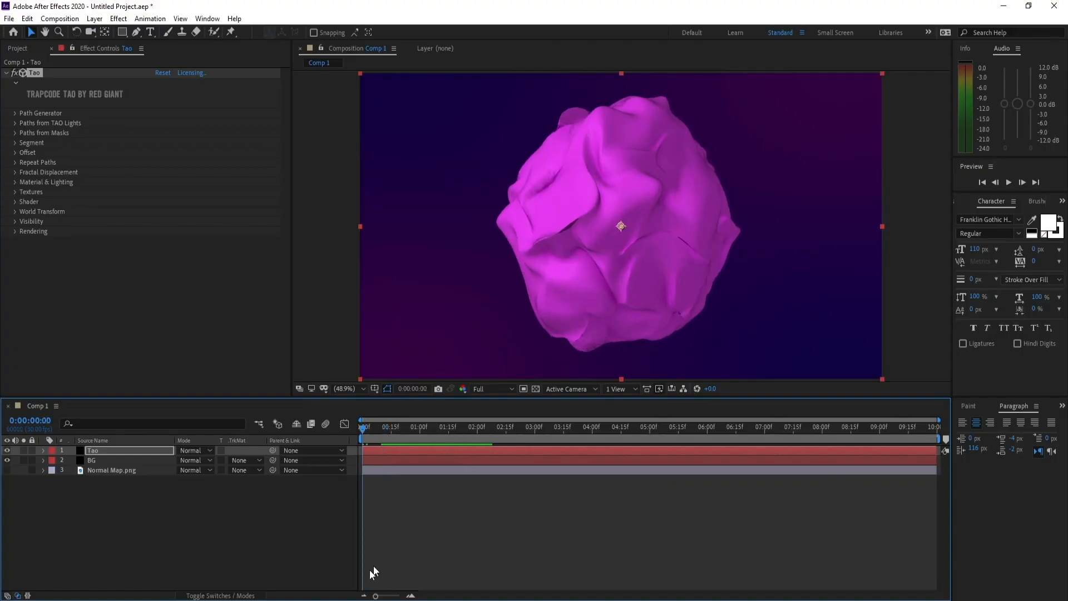
Turn off Tao's Depth of Field, set Supersample to 9x in its rendering options, and preview briefly.
left_click(105, 452)
left_click(15, 231)
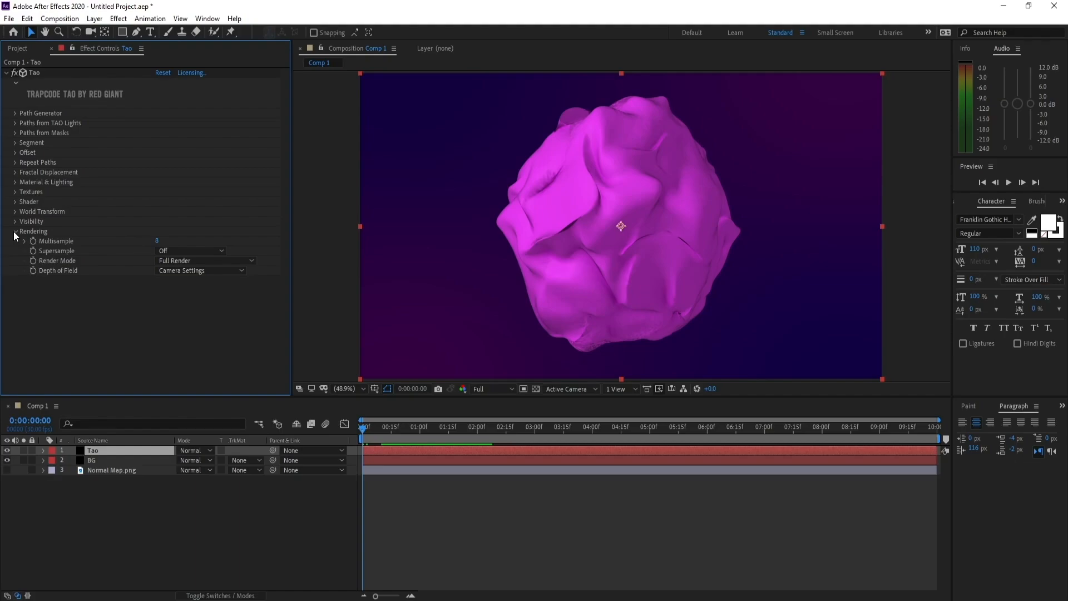
left_click(185, 270)
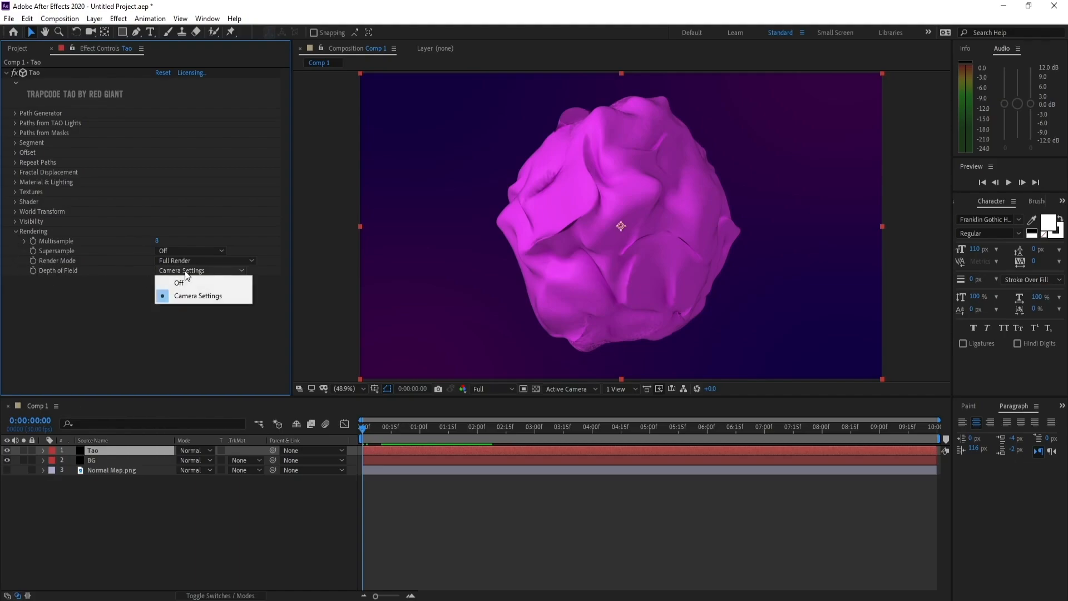
left_click(190, 285)
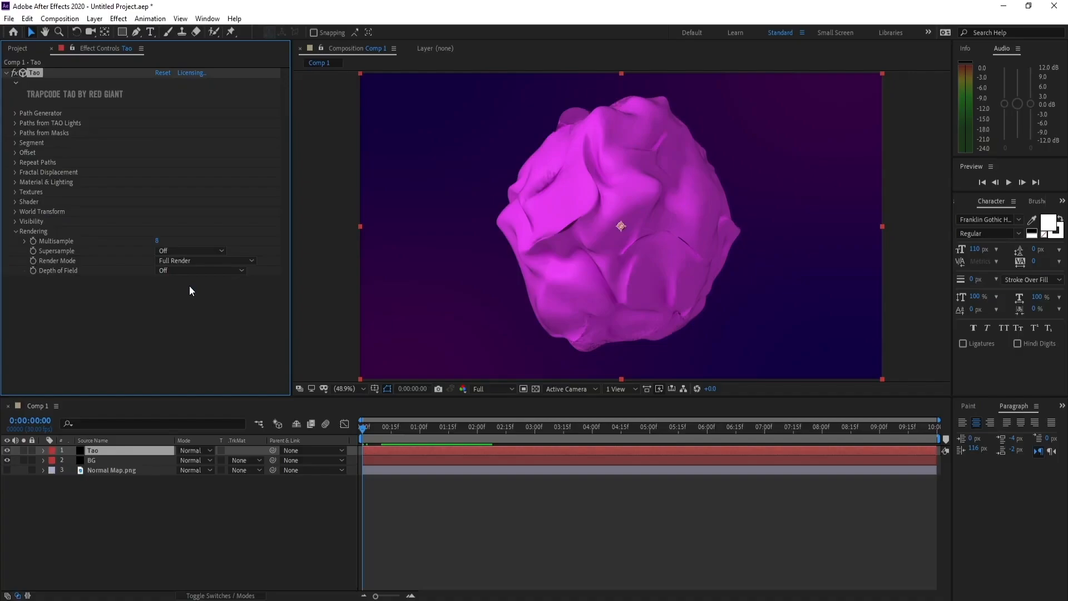
left_click(176, 252)
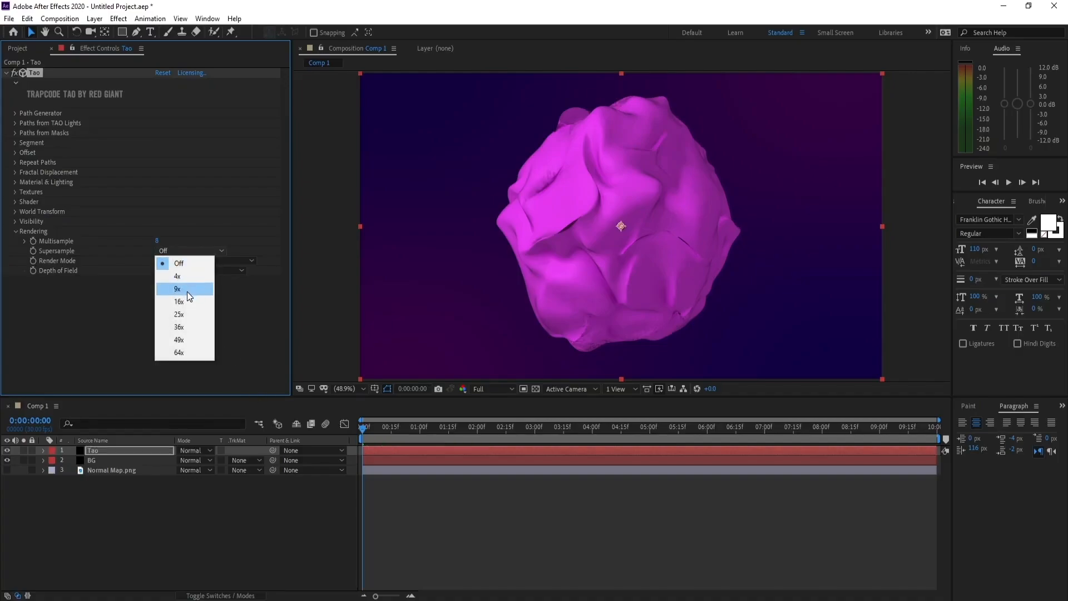
left_click(187, 291)
key("space")
key("space")
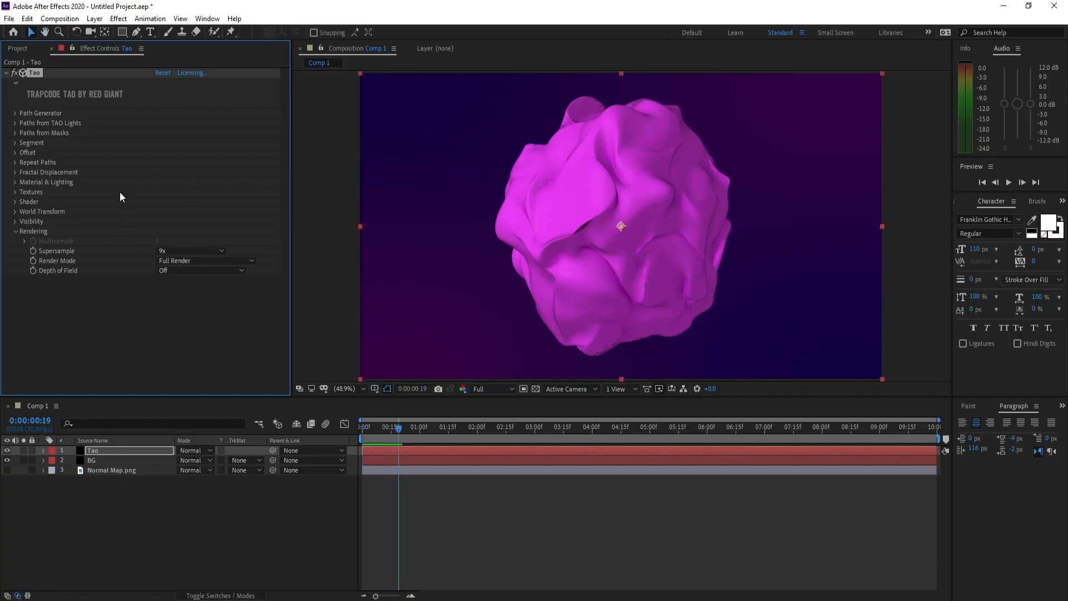
Add an adjustment layer above Tao and apply the Stylize Glow effect to it.
left_click(94, 18)
mouse_move(98, 32)
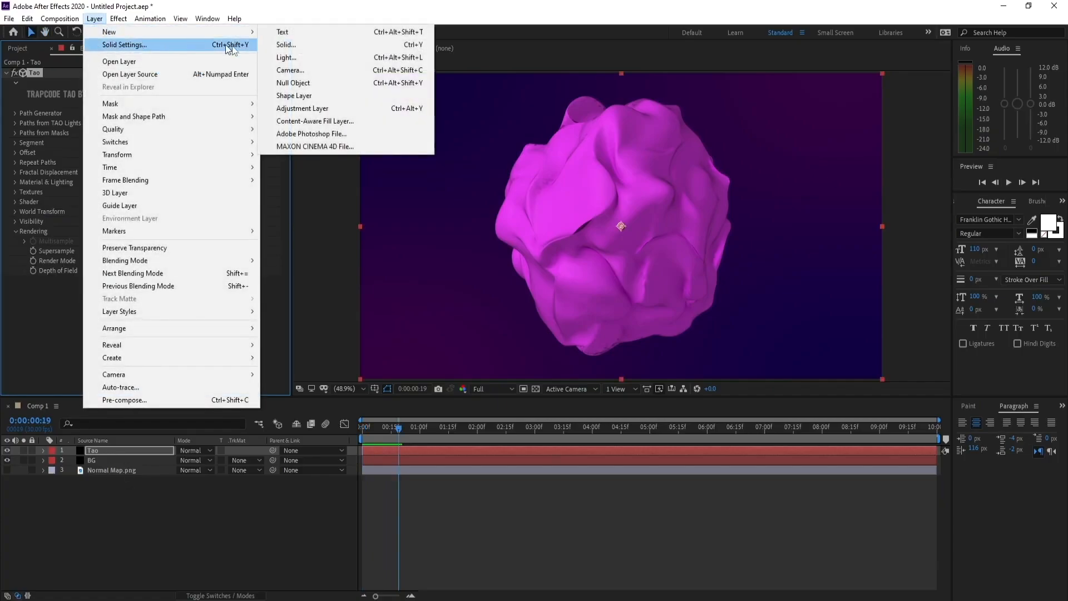
left_click(302, 108)
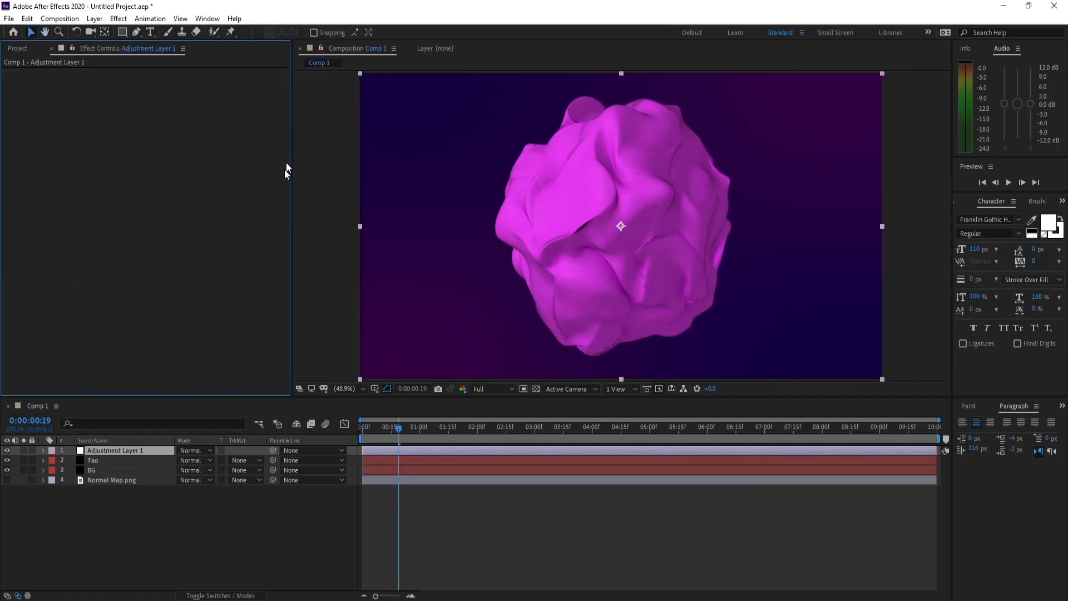
left_click(118, 19)
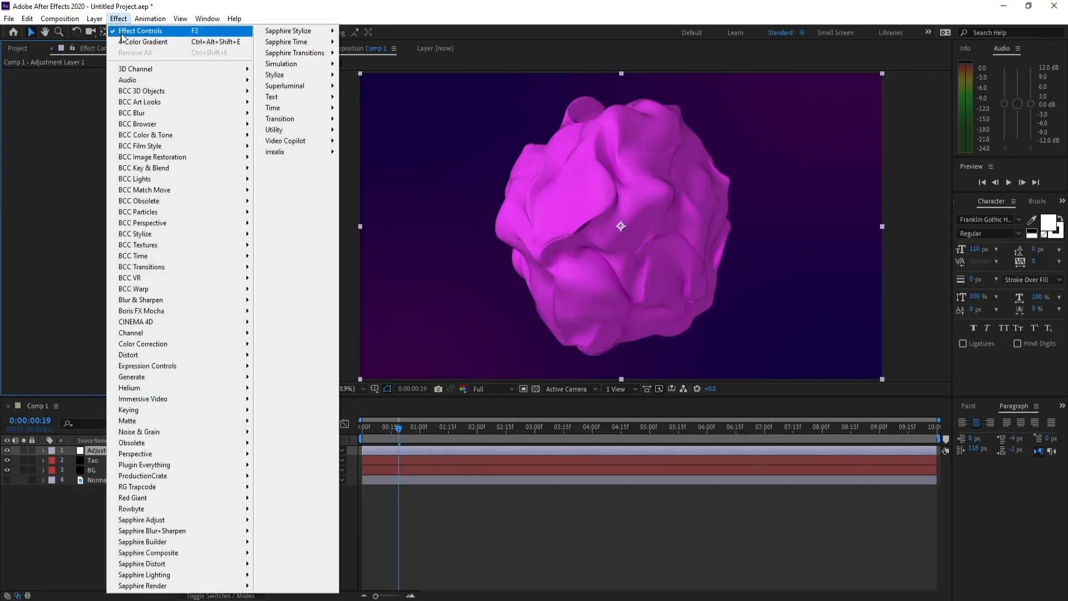
mouse_move(275, 75)
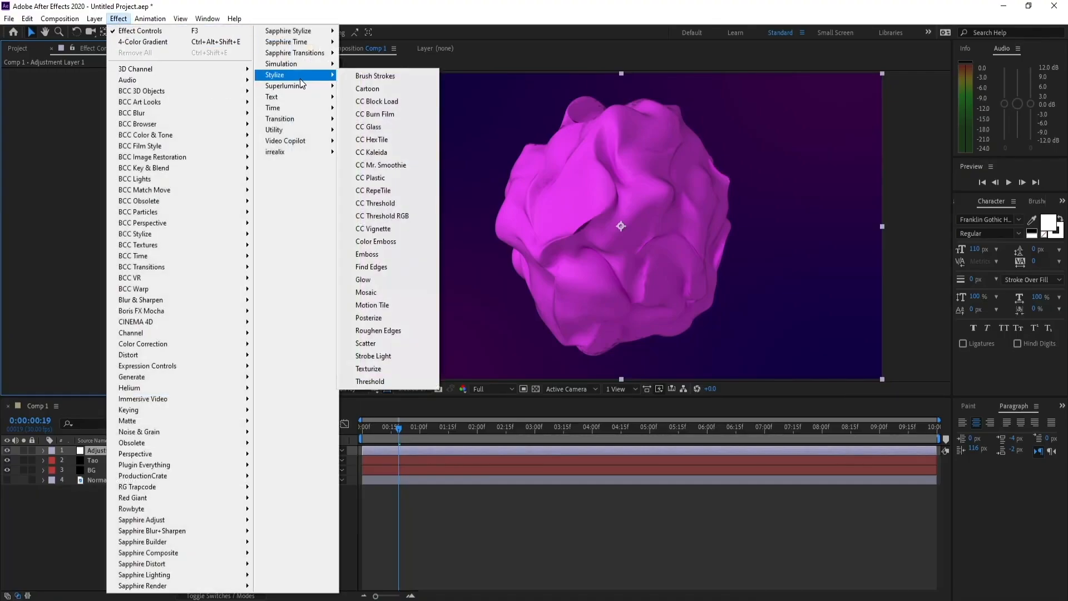
left_click(374, 280)
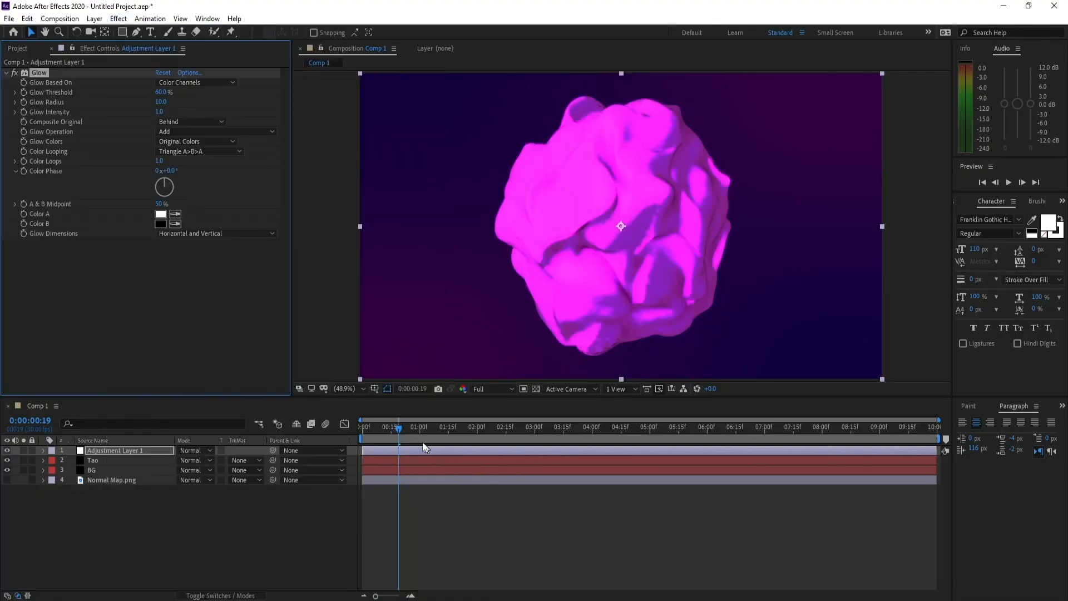
Set the Glow Threshold to 72.5%, Radius to 244 and Intensity to 2, checking the glow at other frames.
left_click_drag(401, 430, 571, 432)
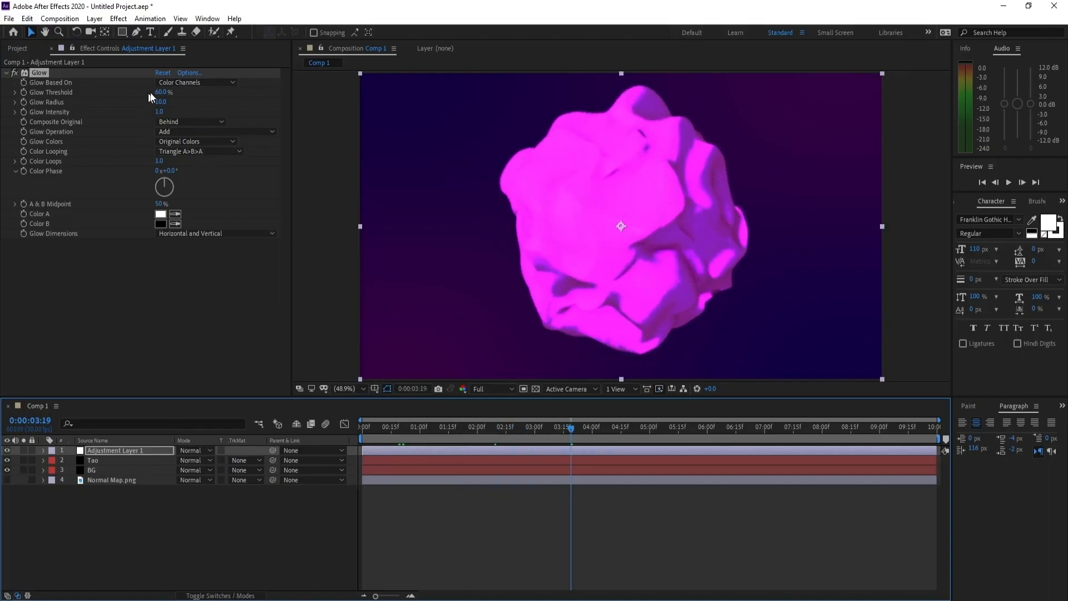
left_click_drag(161, 92, 304, 117)
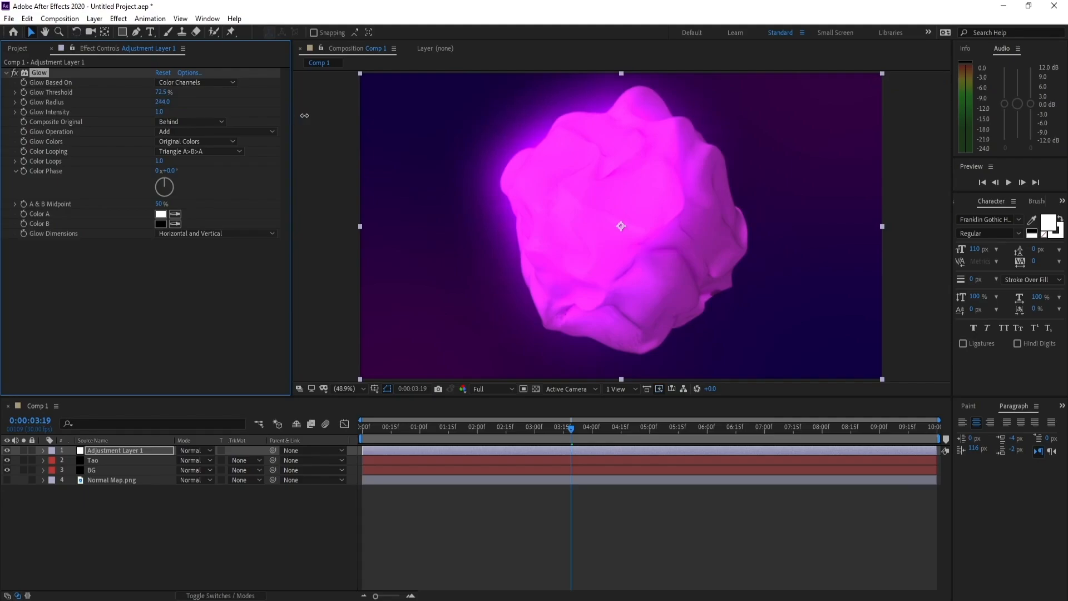
left_click(162, 112)
key("Return")
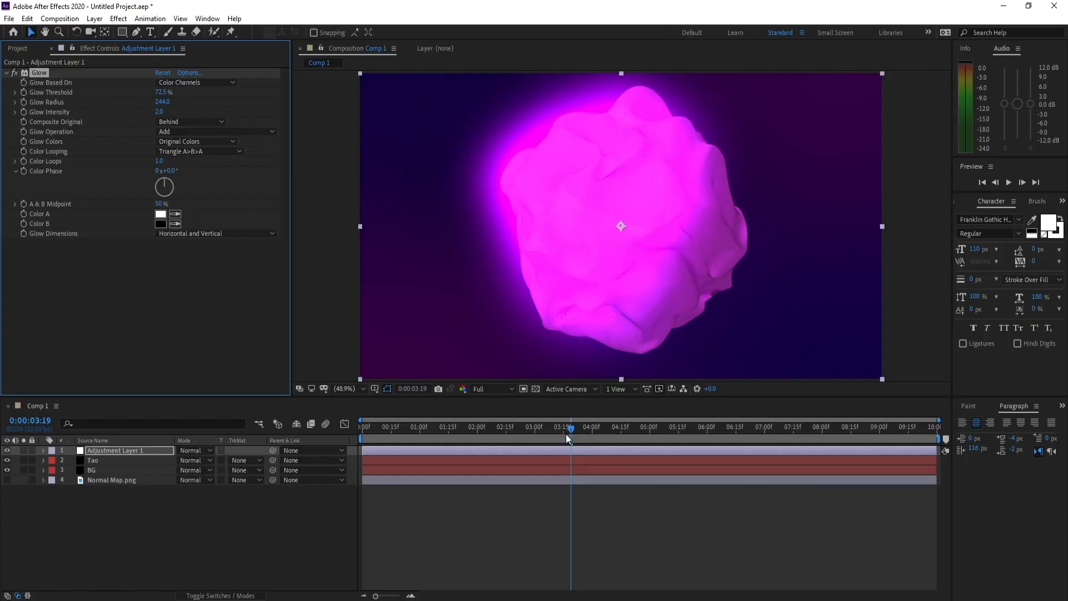
left_click_drag(570, 440, 451, 444)
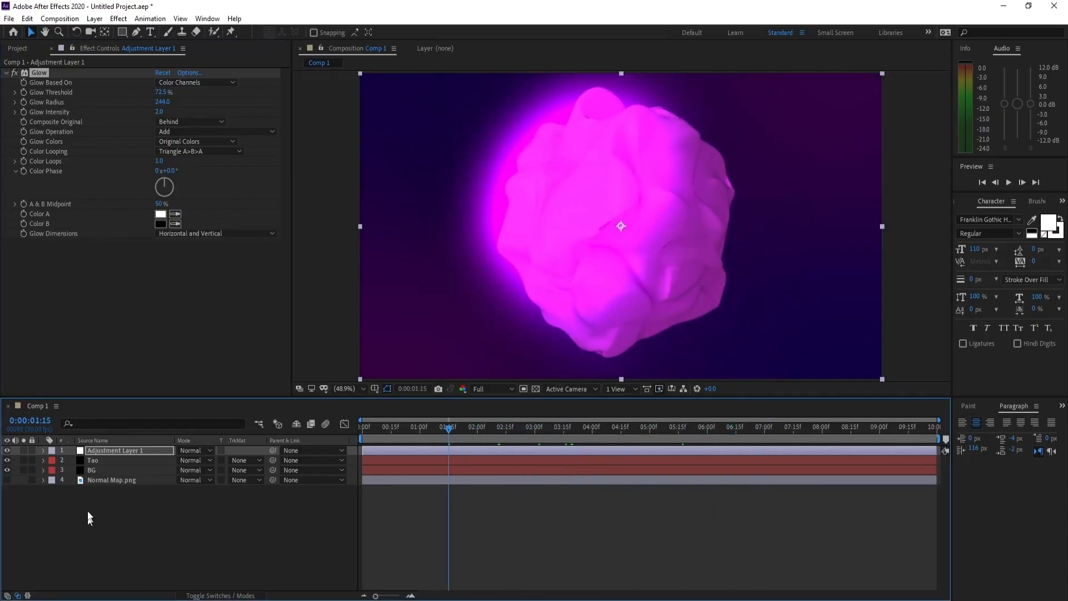
Set Smoothen Normals to 10 in the Tao layer's Fractal Displacement.
left_click(92, 460)
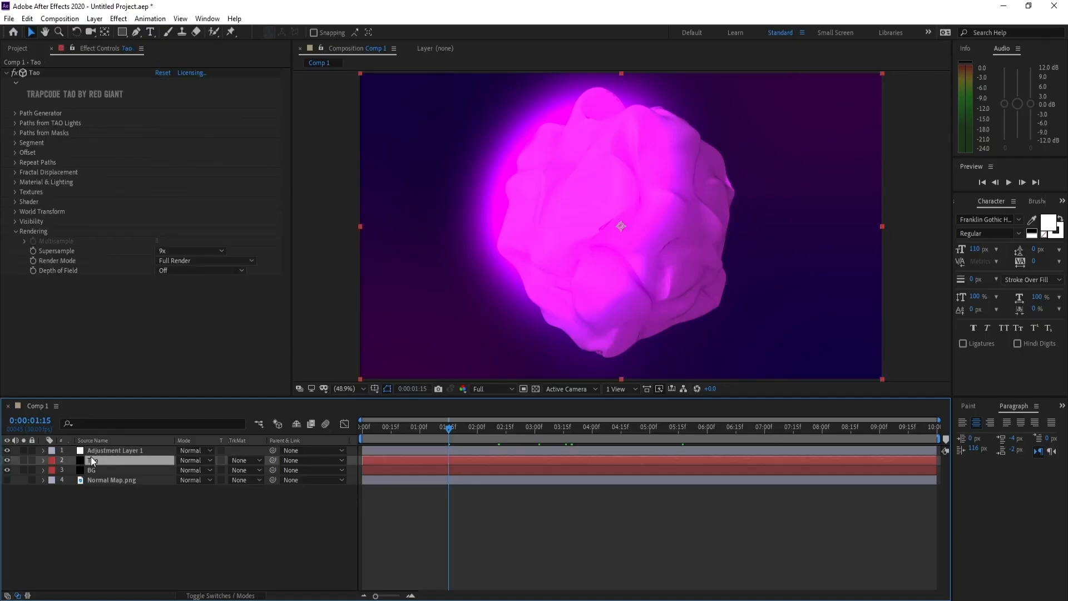
left_click(15, 232)
left_click(15, 171)
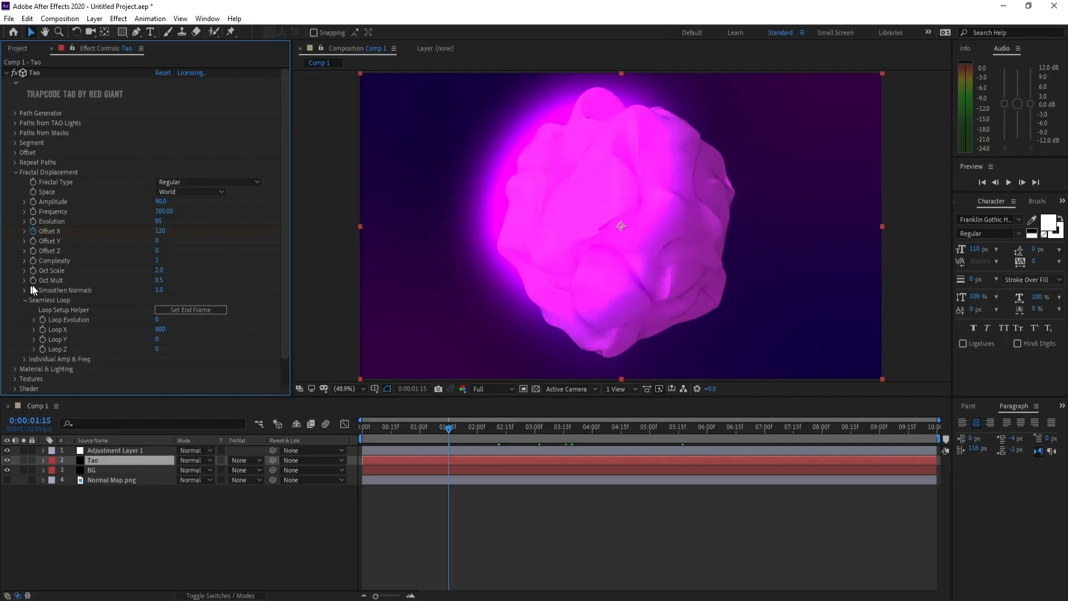
left_click(159, 290)
type("10")
key("Return")
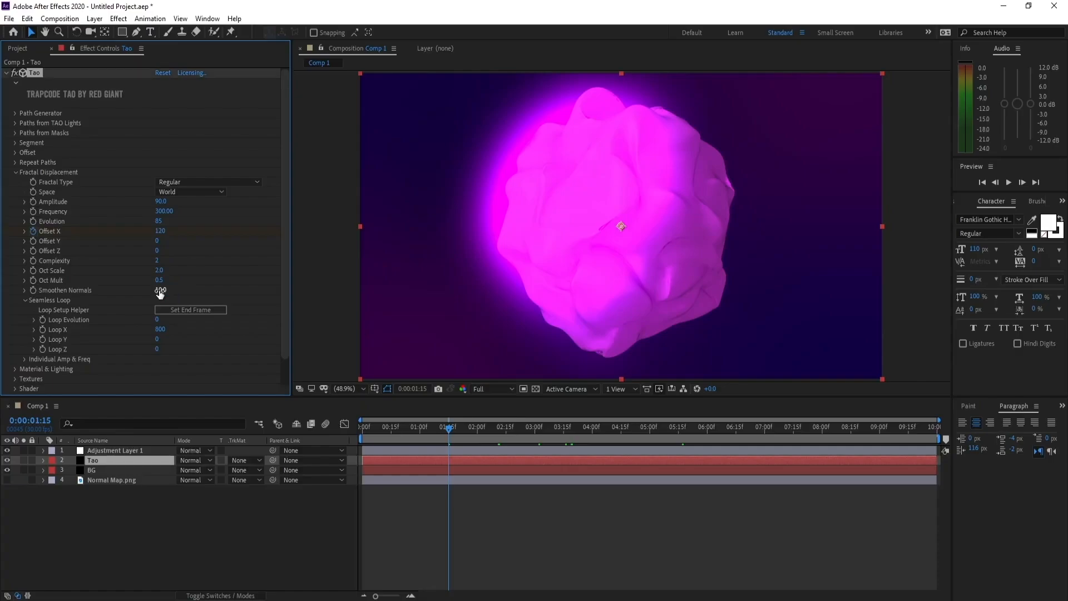
key("Return")
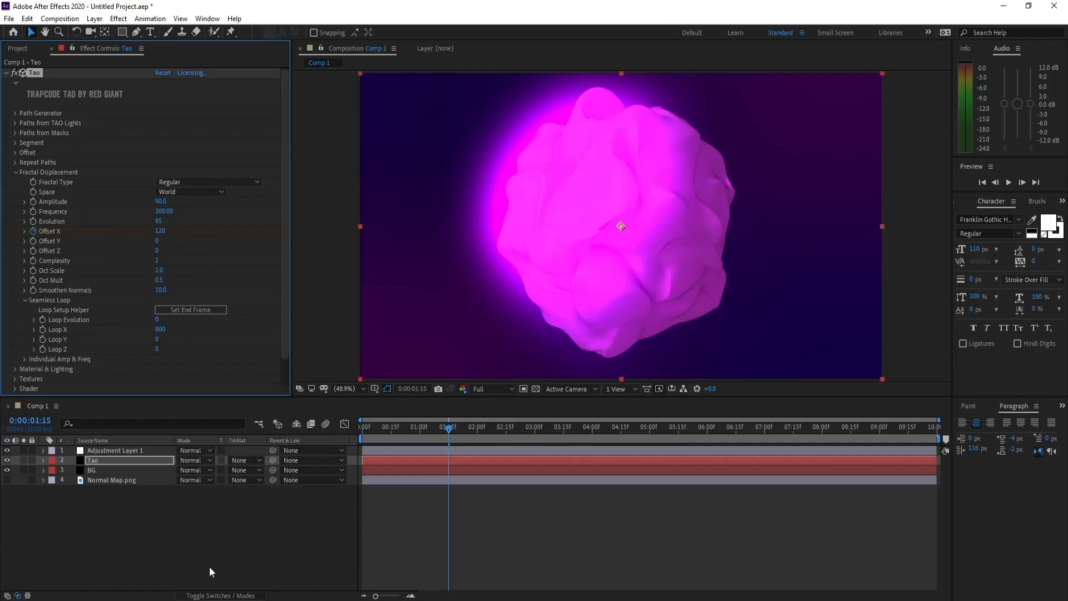
Set the Built-in Environment of Tao's Image Based Lighting to Sunset Field and preview the animation.
left_click(15, 172)
left_click(15, 182)
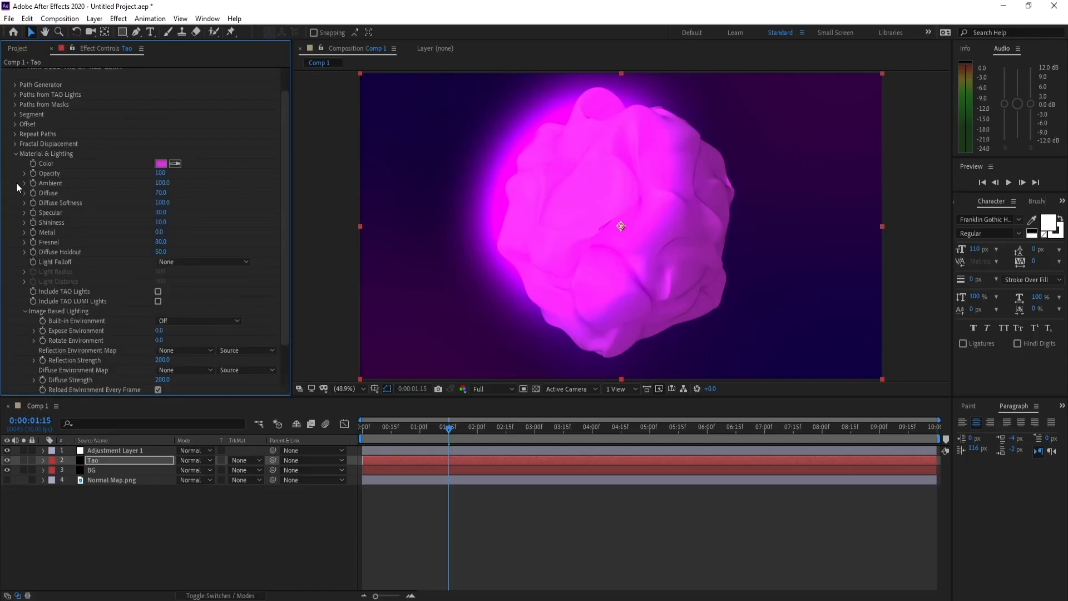
left_click_drag(284, 272, 278, 323)
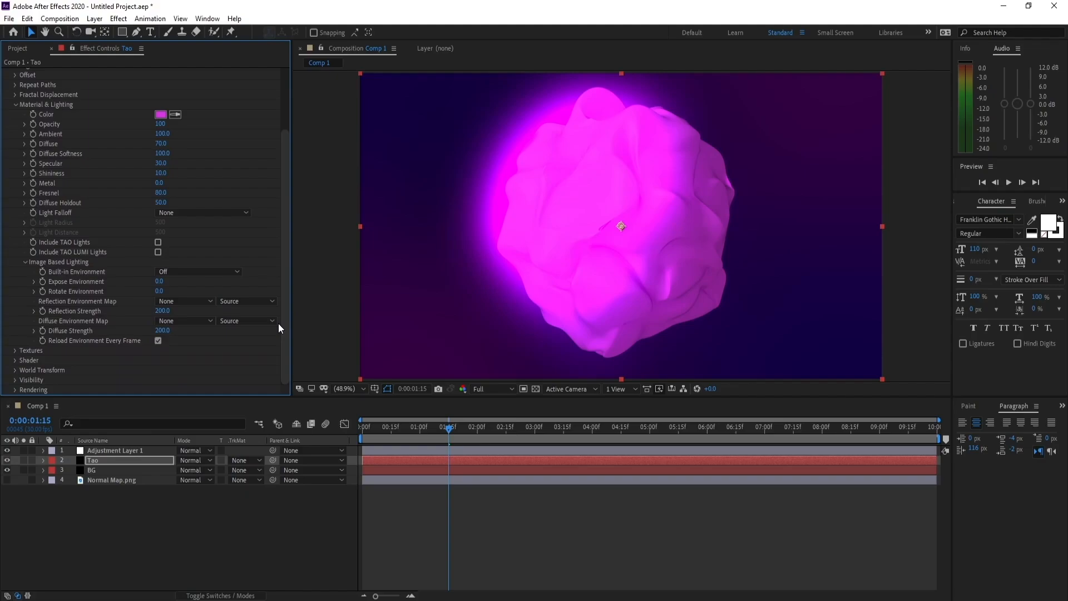
left_click(196, 272)
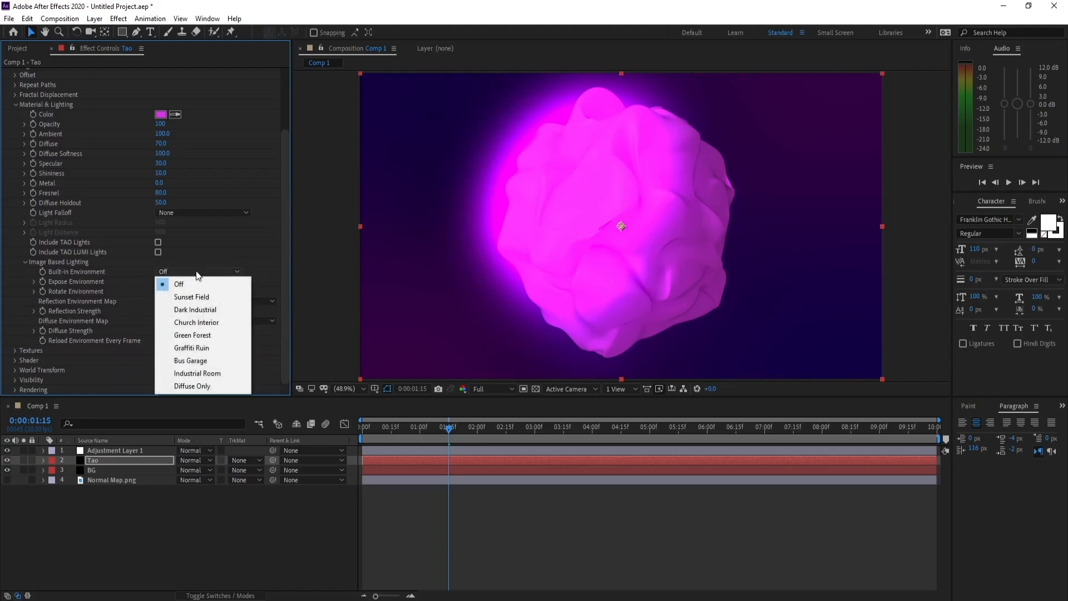
left_click(215, 297)
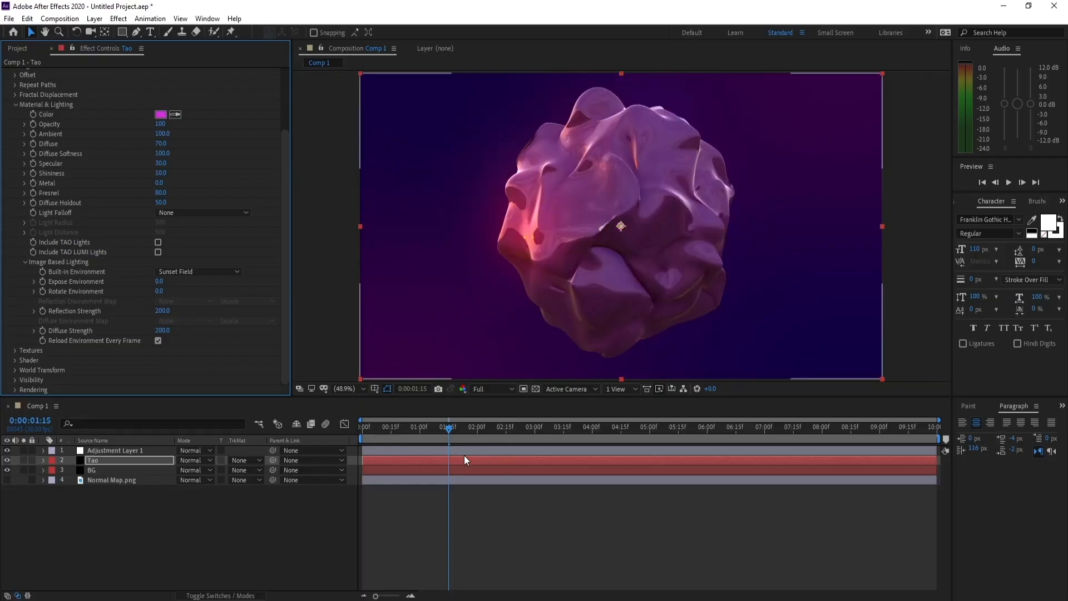
key("space")
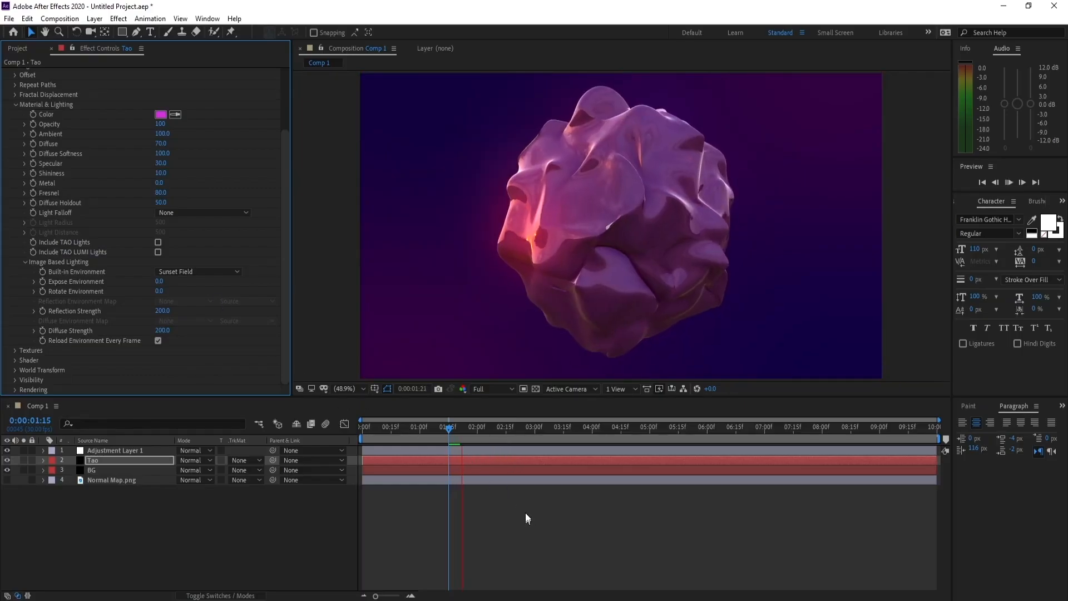